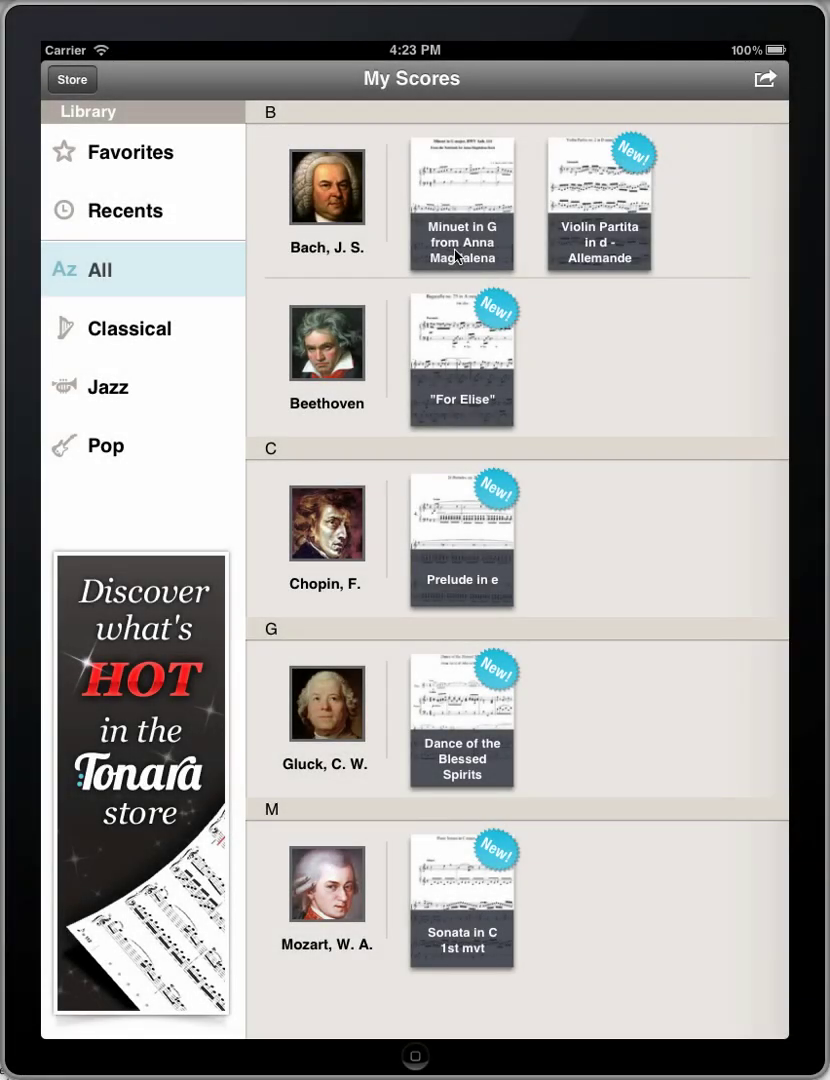
Open Bach's Minuet in G from Anna Magdalena and create a blue scribble layer named Fingering.
{"action": "left_click", "coordinate": [455, 255]}
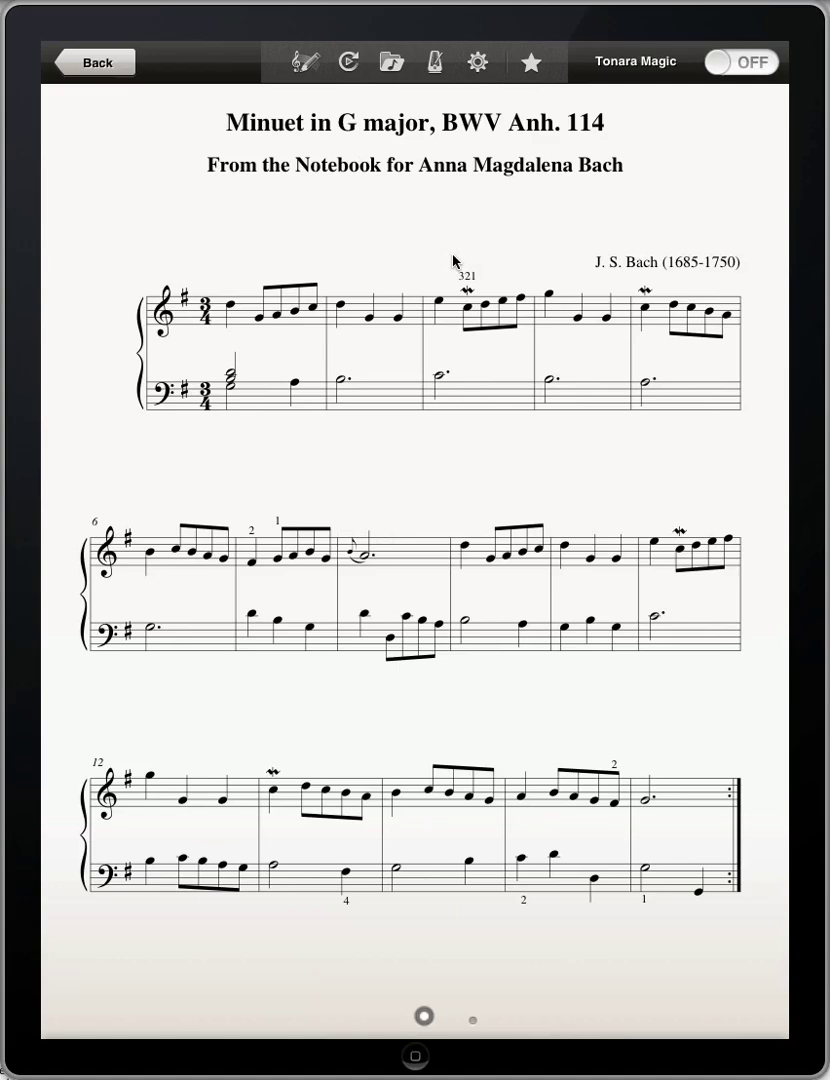
{"action": "left_click", "coordinate": [303, 62]}
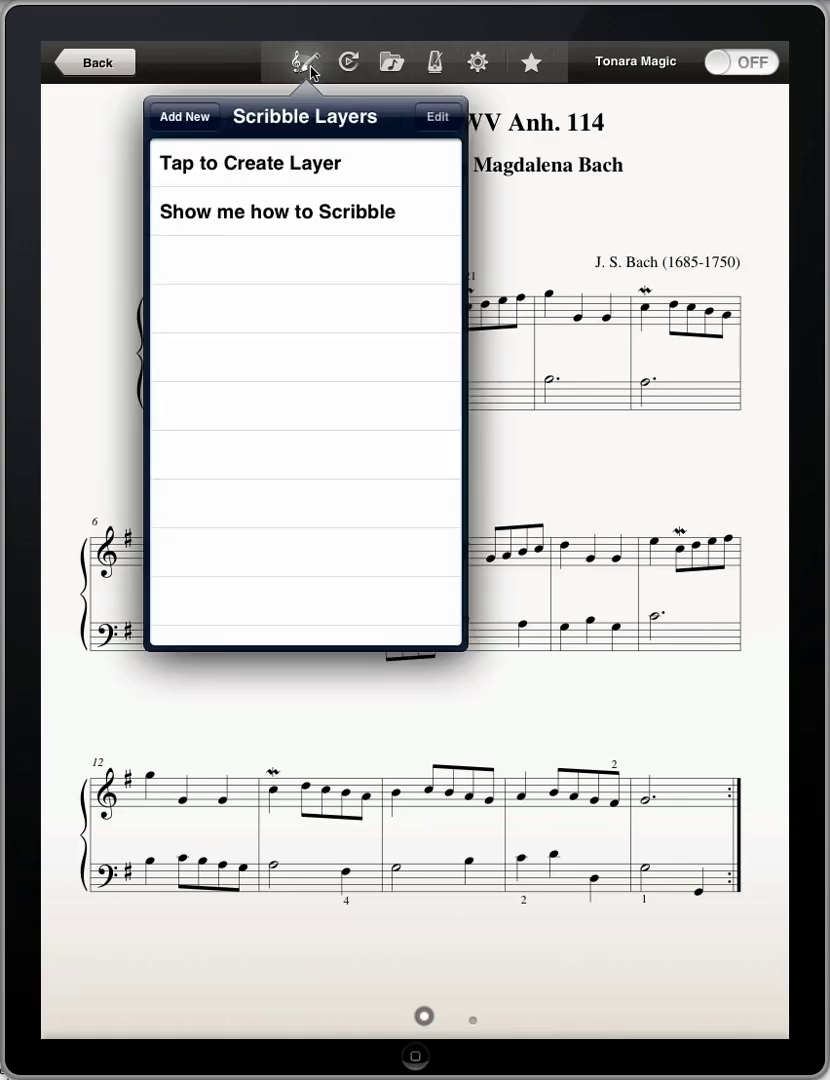
{"action": "left_click", "coordinate": [374, 350]}
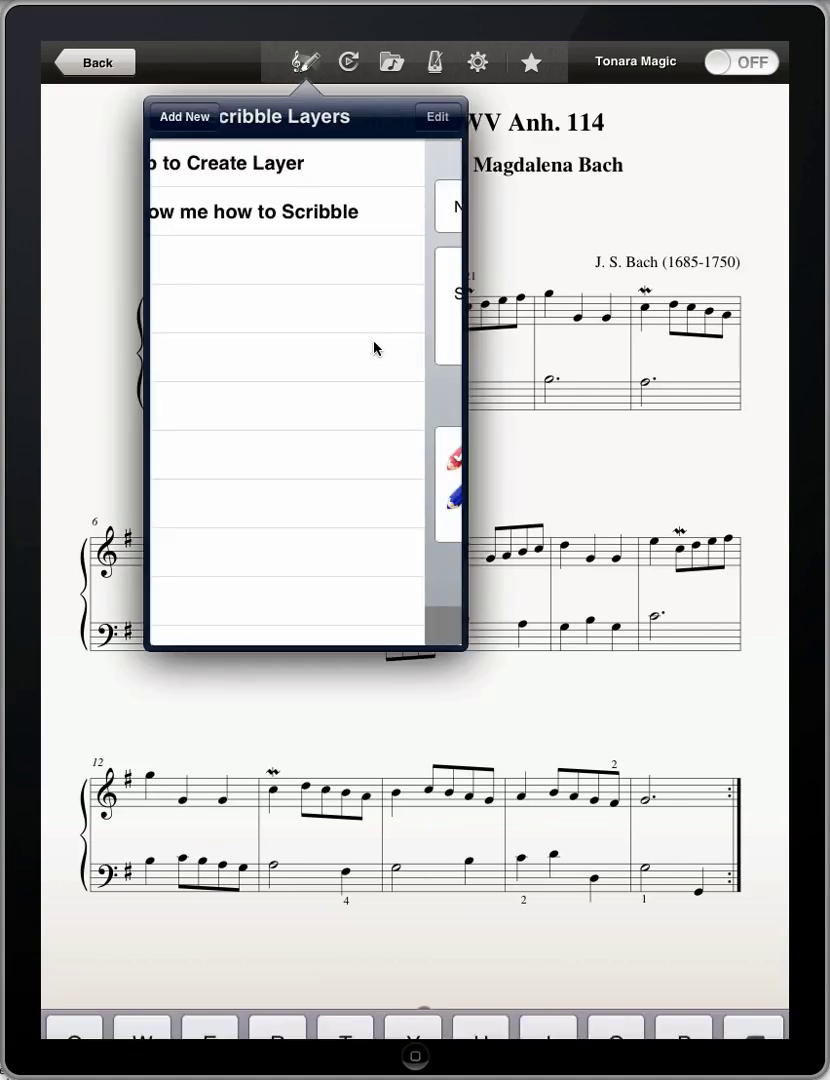
{"action": "left_click", "coordinate": [447, 206]}
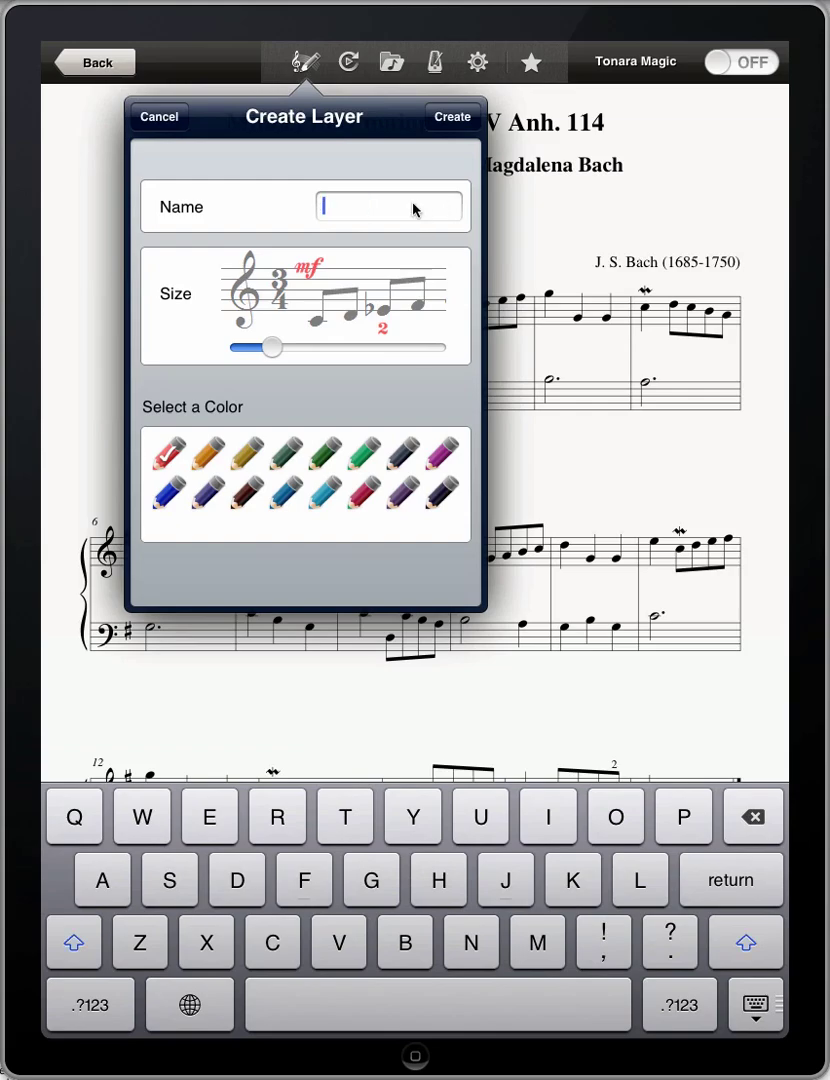
{"action": "type", "text": "Finger"}
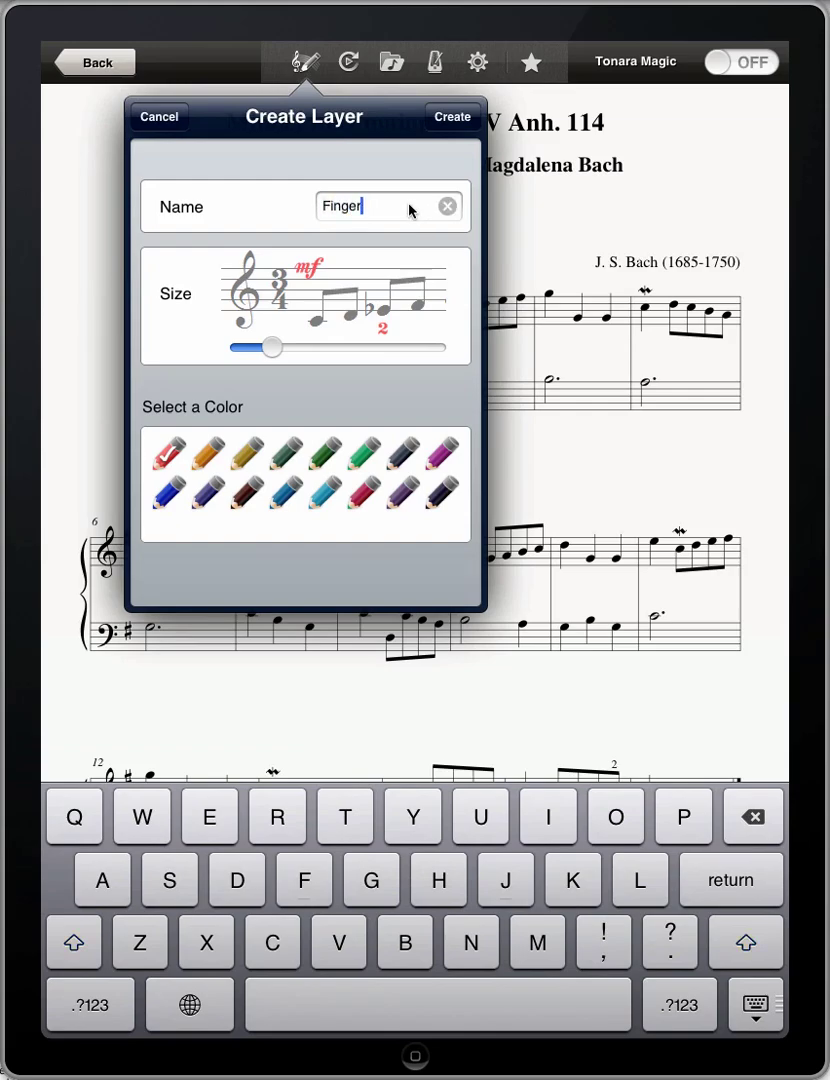
{"action": "type", "text": "ing"}
{"action": "left_click", "coordinate": [168, 492]}
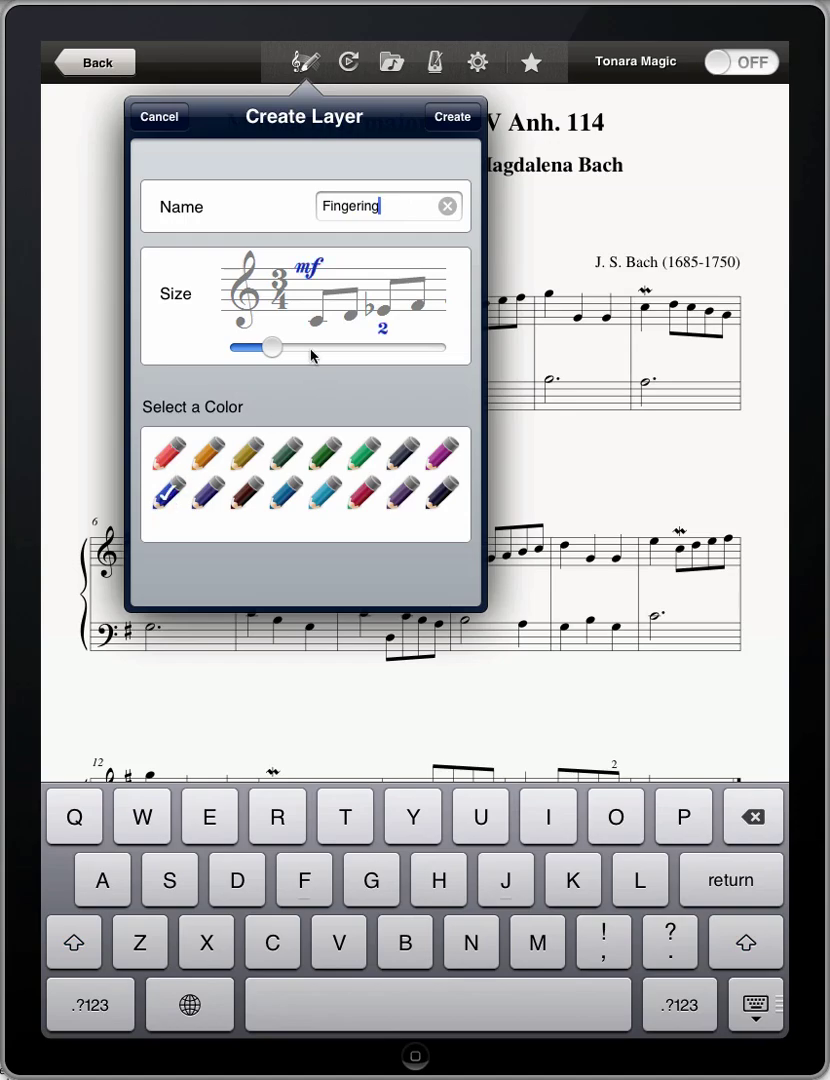
{"action": "left_click", "coordinate": [452, 117]}
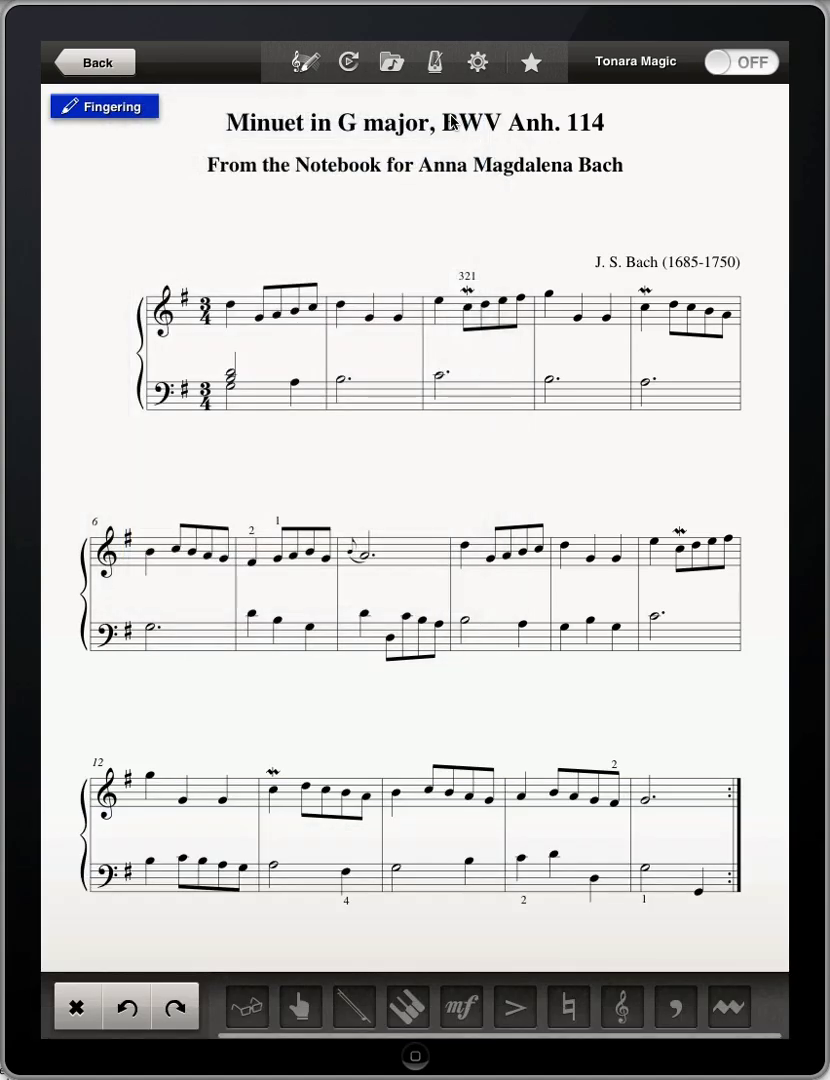
Add fingerings 5, 1 and 2 above the first three treble notes of measure 1.
{"action": "left_click", "coordinate": [300, 1005]}
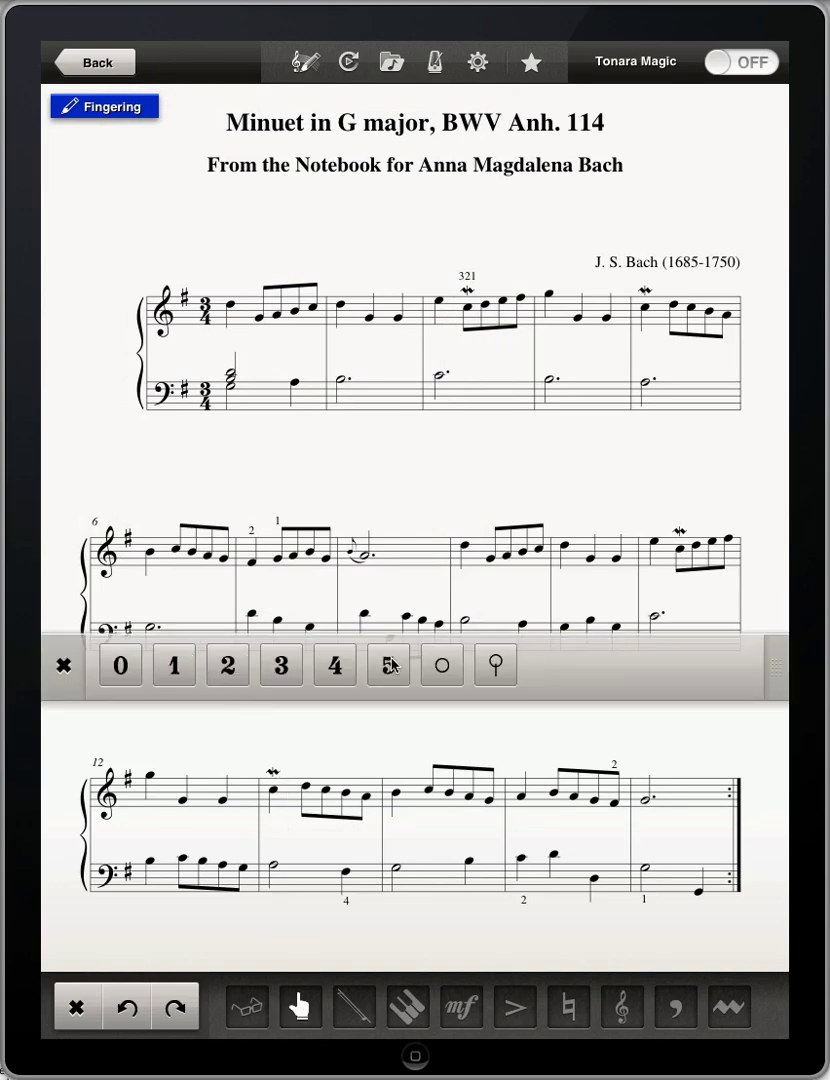
{"action": "left_click_drag", "start_coordinate": [597, 676], "coordinate": [569, 509]}
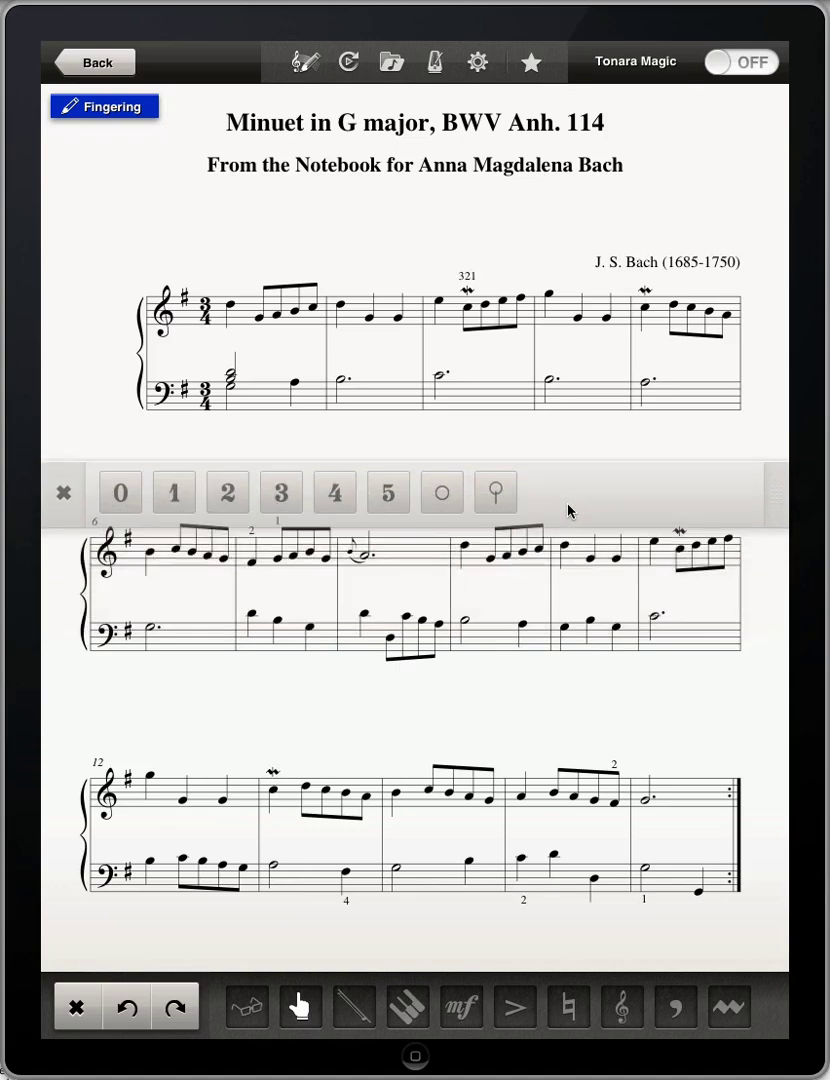
{"action": "left_click", "coordinate": [388, 497]}
{"action": "left_click_drag", "start_coordinate": [305, 372], "coordinate": [267, 366]}
{"action": "left_click", "coordinate": [182, 491]}
{"action": "left_click", "coordinate": [228, 487]}
{"action": "left_click_drag", "start_coordinate": [212, 425], "coordinate": [282, 367]}
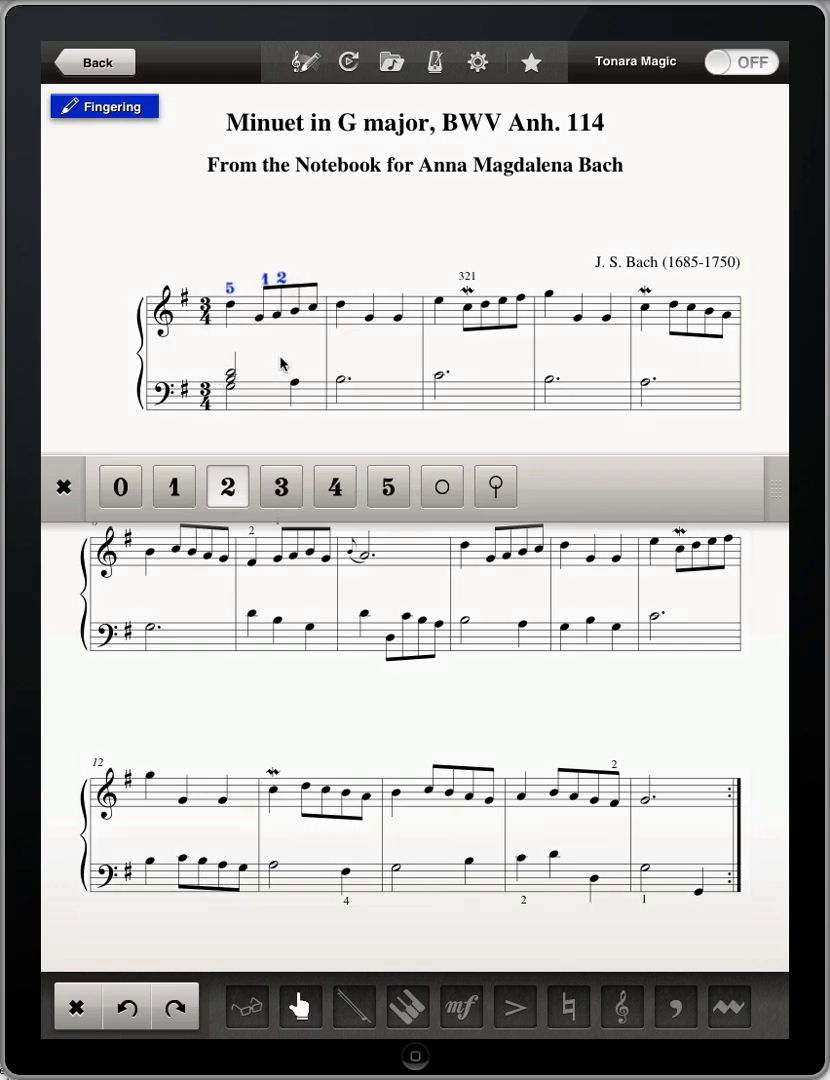
Add a fingering 1 below each of the last two treble notes of measure 2 and a 5 above measure 4's first note.
{"action": "left_click", "coordinate": [174, 490]}
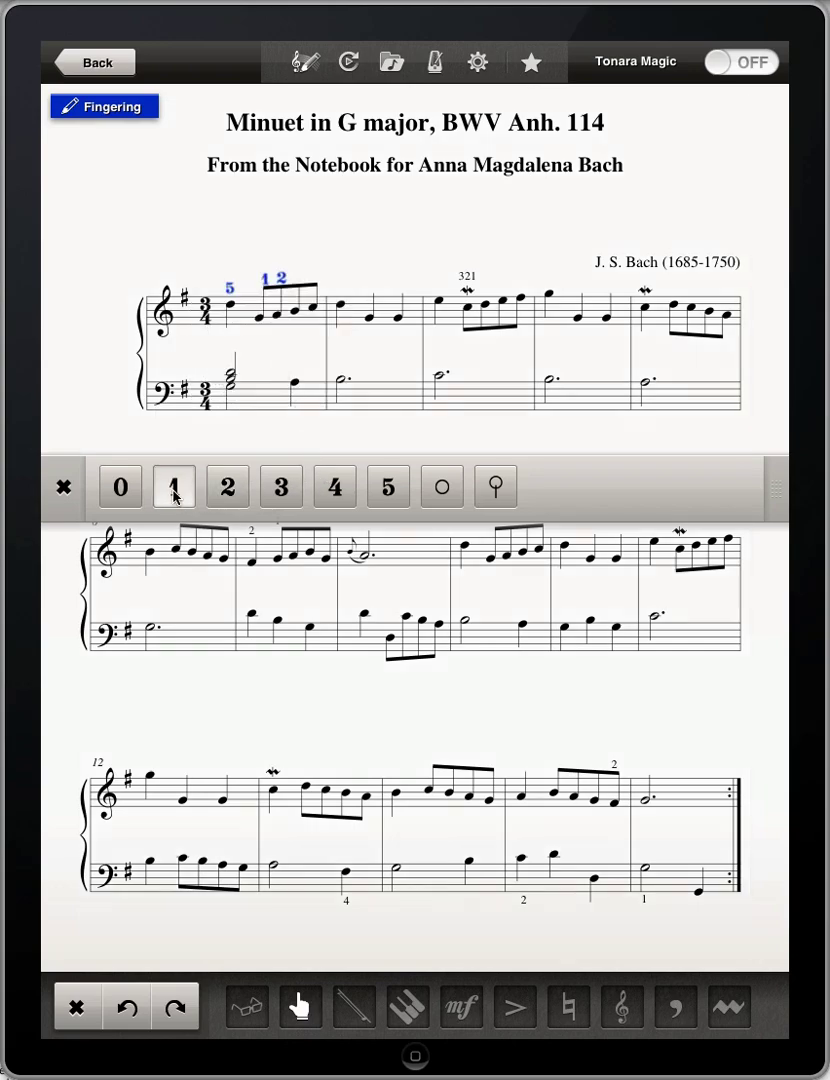
{"action": "left_click", "coordinate": [367, 336]}
{"action": "left_click", "coordinate": [399, 336]}
{"action": "left_click_drag", "start_coordinate": [378, 499], "coordinate": [551, 381]}
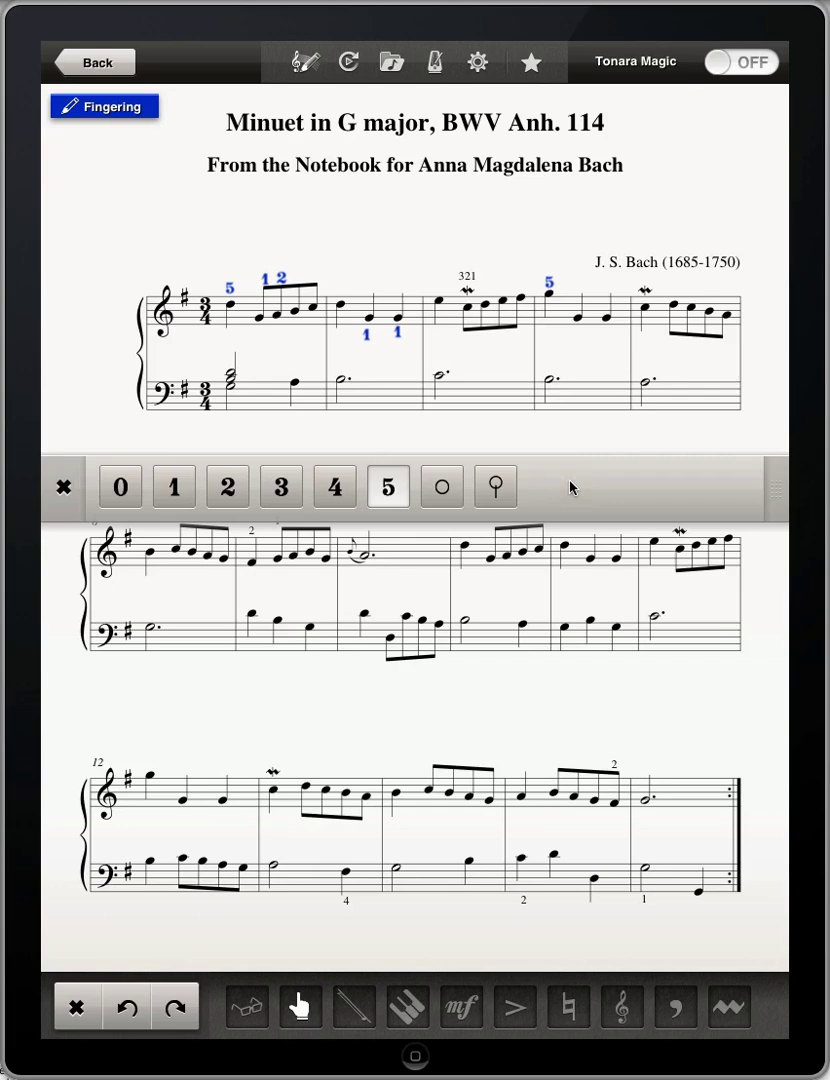
Place a fingering 4 above the first treble note of measure 6, moving the symbol palette clear of that line.
{"action": "left_click_drag", "start_coordinate": [572, 487], "coordinate": [540, 335]}
{"action": "left_click_drag", "start_coordinate": [336, 340], "coordinate": [154, 624]}
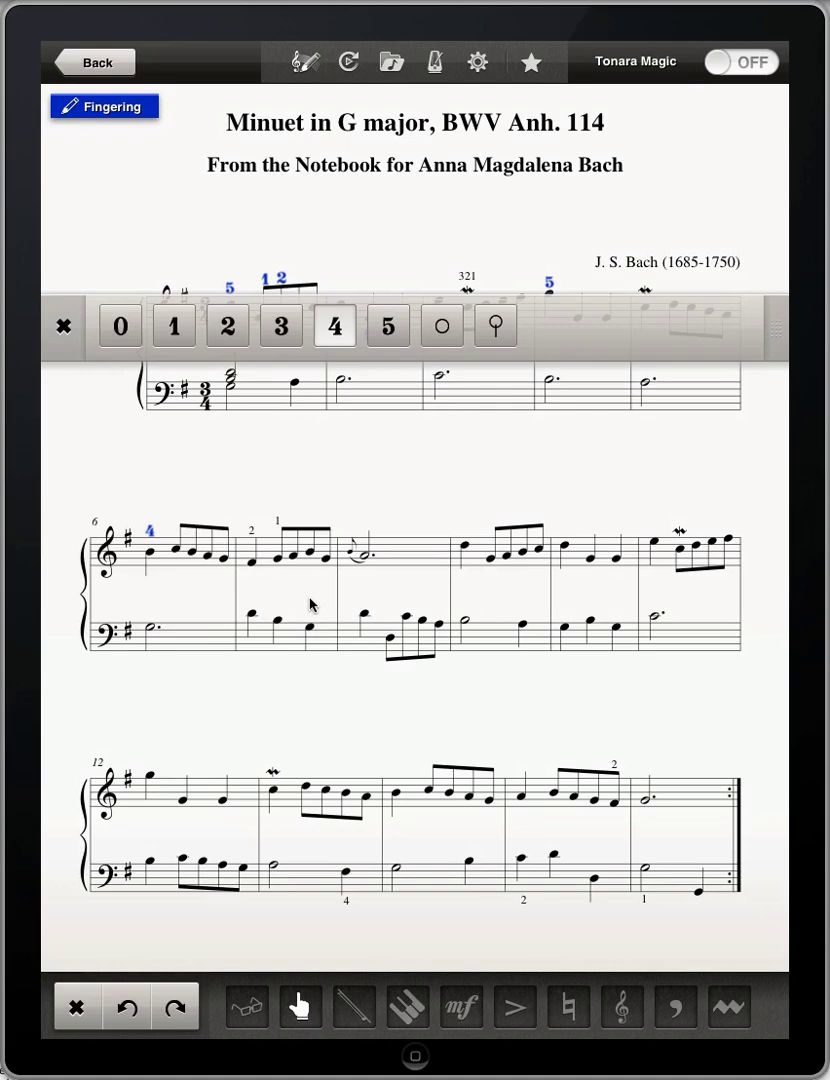
Move measure 6's fingering 4 over the eighth-note group and delete it.
{"action": "left_click", "coordinate": [150, 532]}
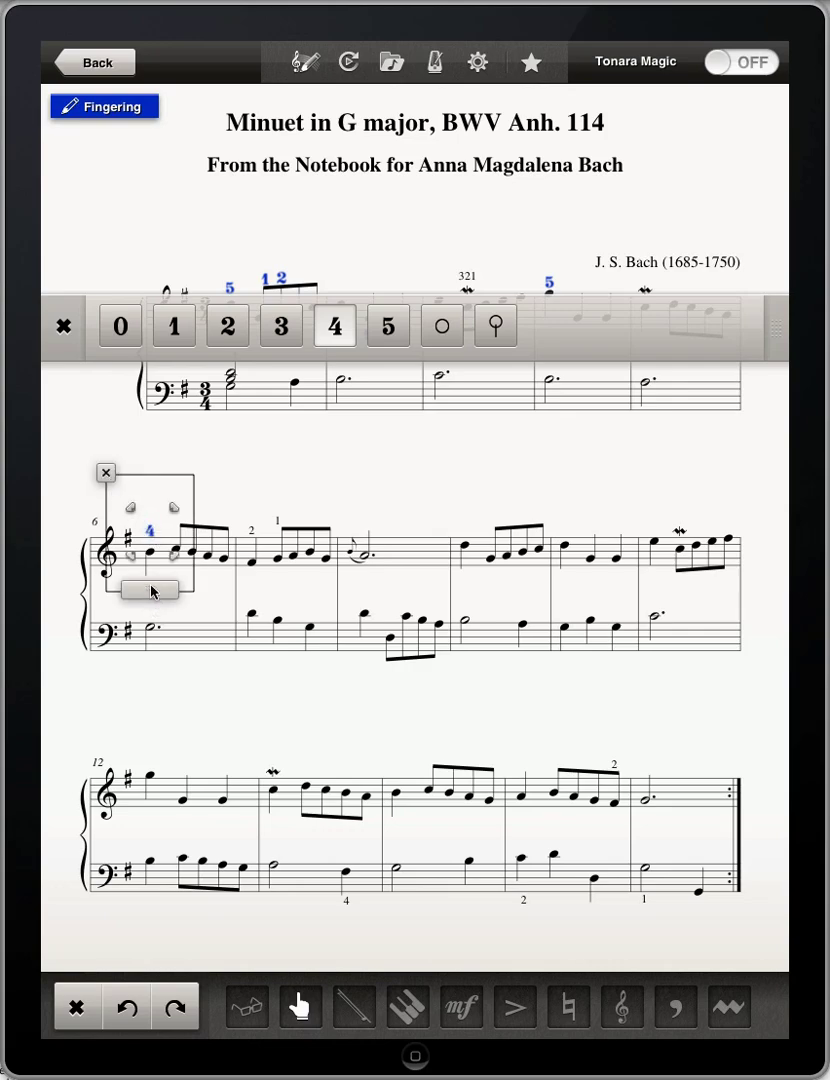
{"action": "left_click_drag", "start_coordinate": [152, 588], "coordinate": [209, 573]}
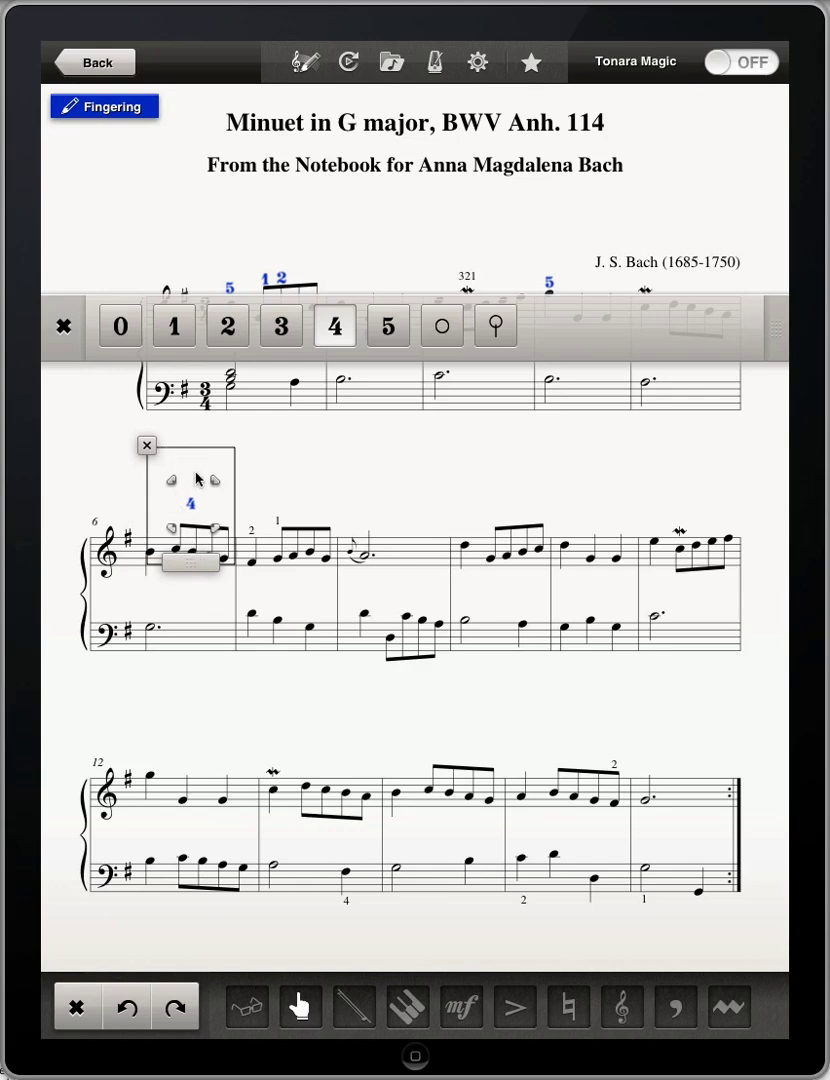
{"action": "left_click", "coordinate": [299, 675]}
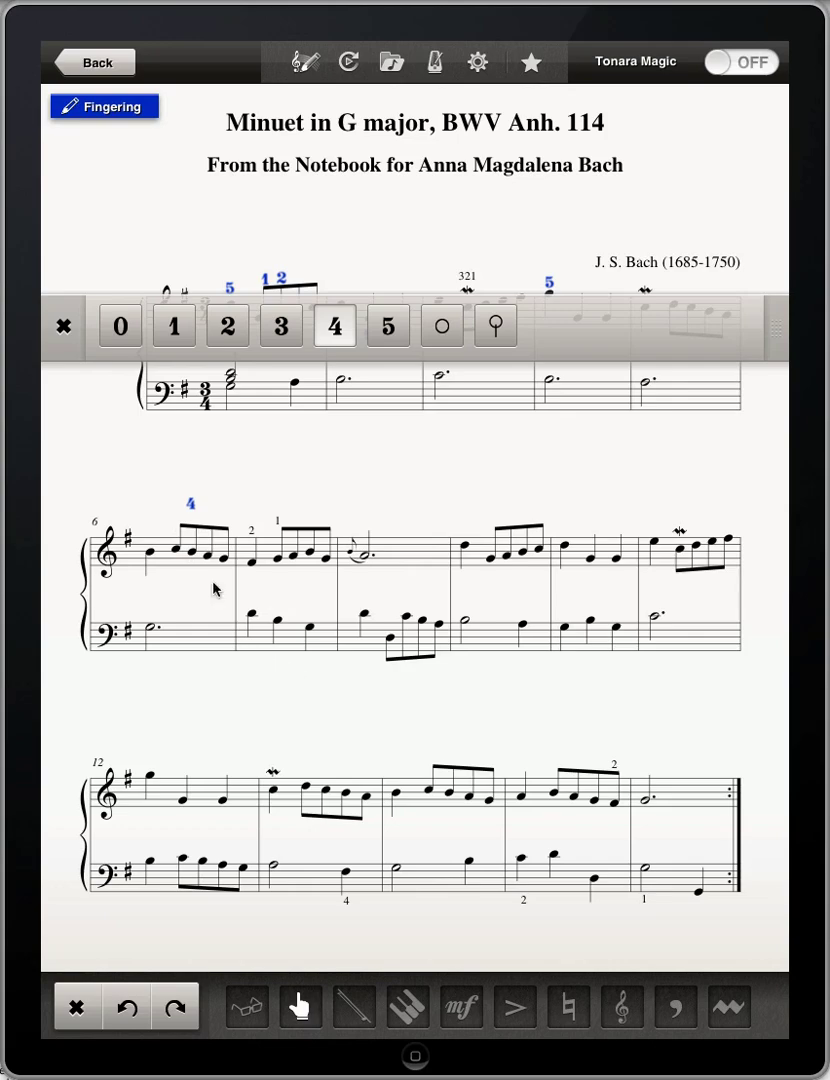
{"action": "left_click", "coordinate": [195, 512]}
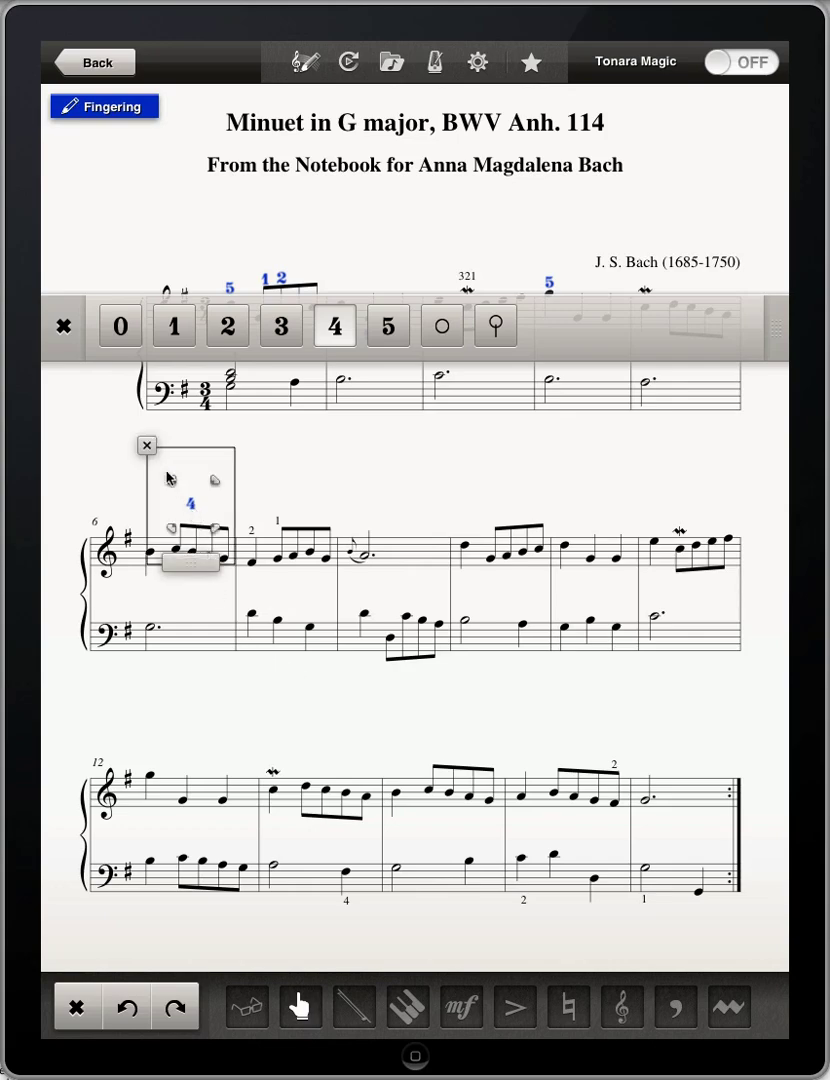
{"action": "left_click", "coordinate": [146, 447]}
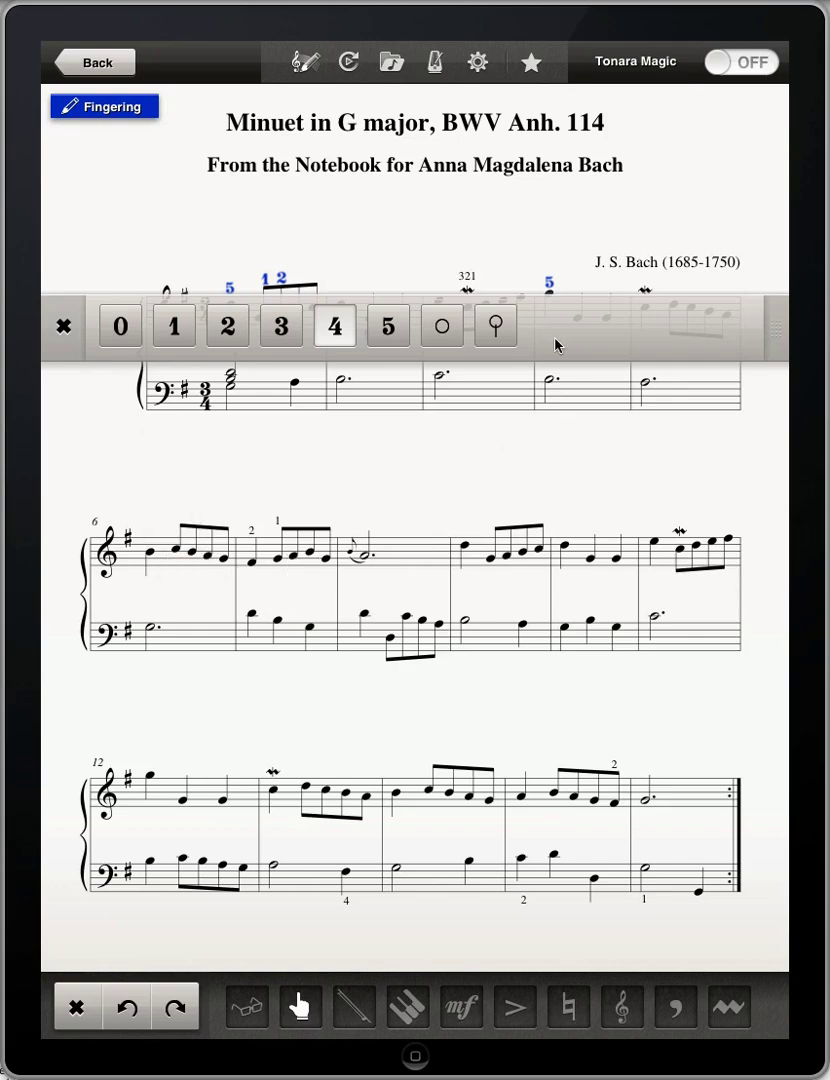
Move the symbol palette below the second system and add a fingering 4 above the first treble note of measure 6.
{"action": "left_click_drag", "start_coordinate": [557, 344], "coordinate": [562, 758]}
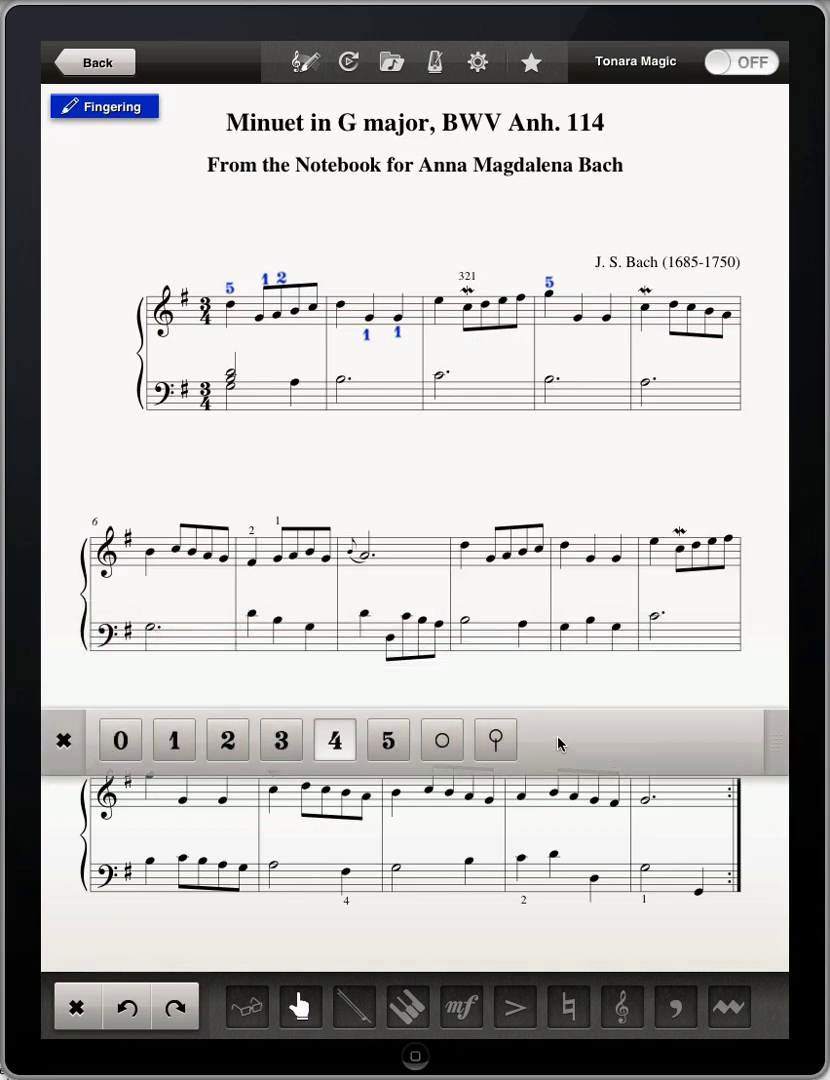
{"action": "left_click_drag", "start_coordinate": [355, 752], "coordinate": [150, 610]}
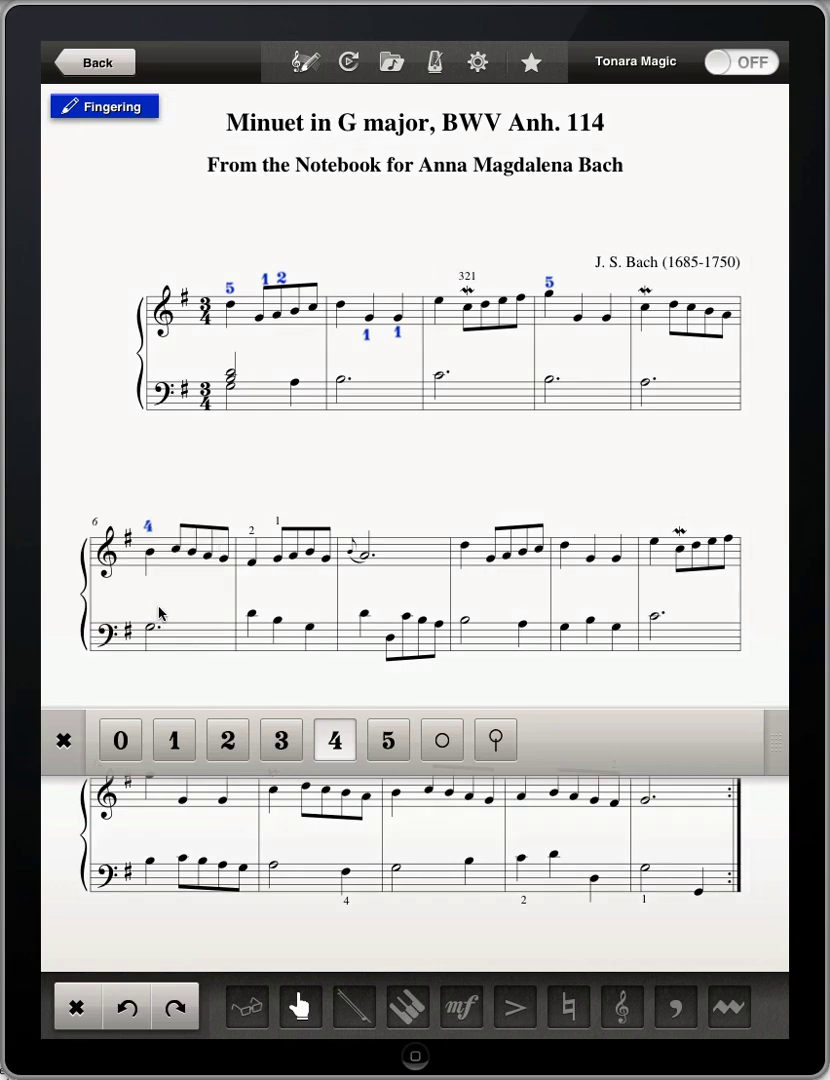
Shift measure 6's fingering 4 over the eighth-note group, undo the move and deselect the symbol.
{"action": "left_click", "coordinate": [150, 532]}
{"action": "left_click_drag", "start_coordinate": [152, 585], "coordinate": [214, 578]}
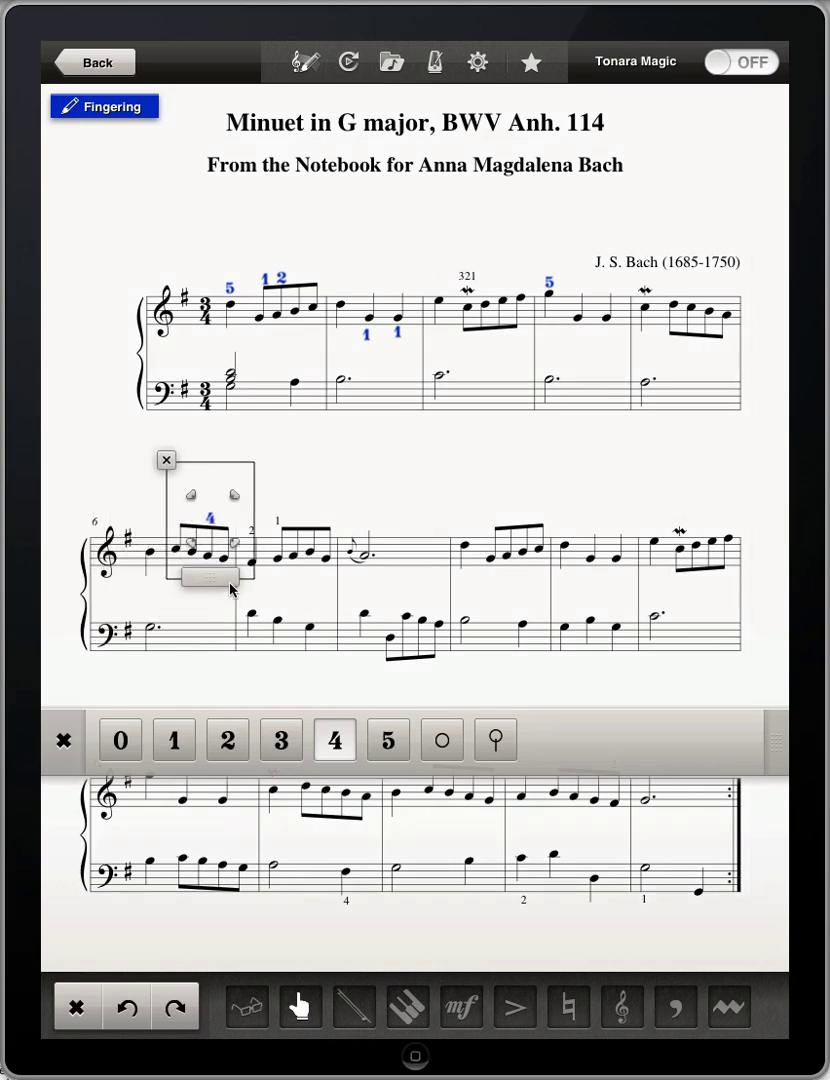
{"action": "left_click", "coordinate": [145, 1005]}
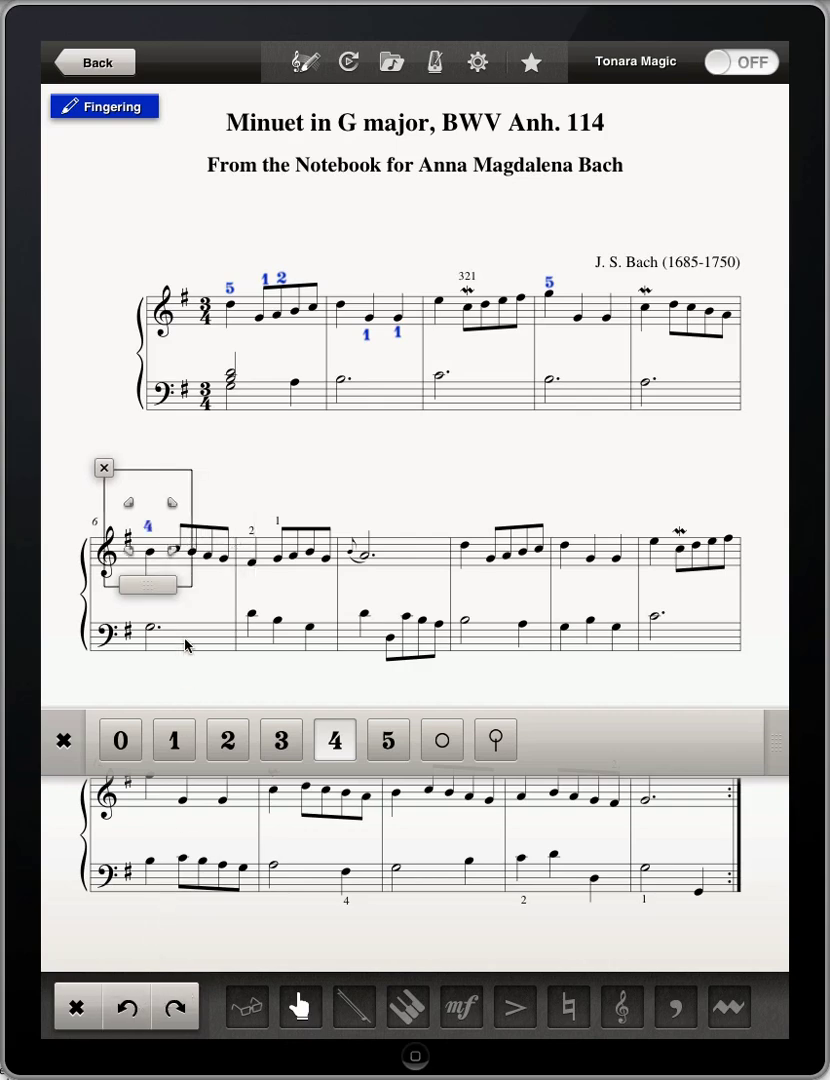
{"action": "left_click", "coordinate": [186, 645]}
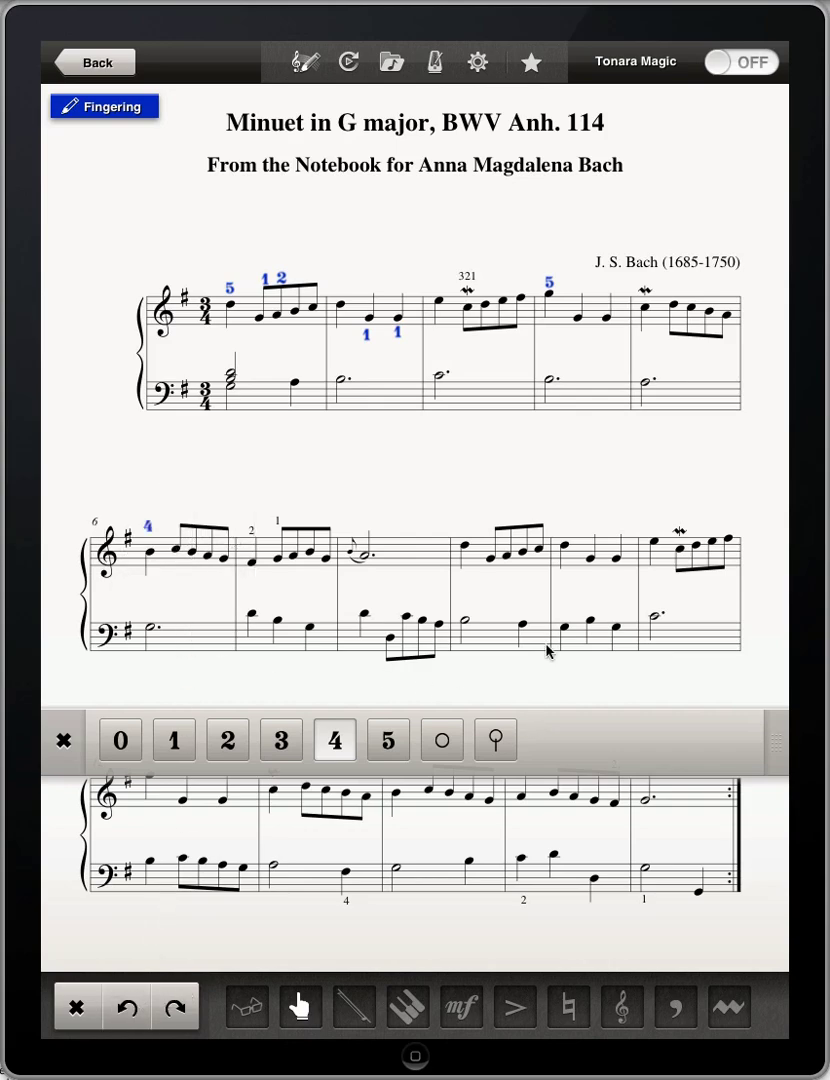
Finish editing the Fingering layer and turn on Tonara Magic for the score.
{"action": "left_click", "coordinate": [91, 1010]}
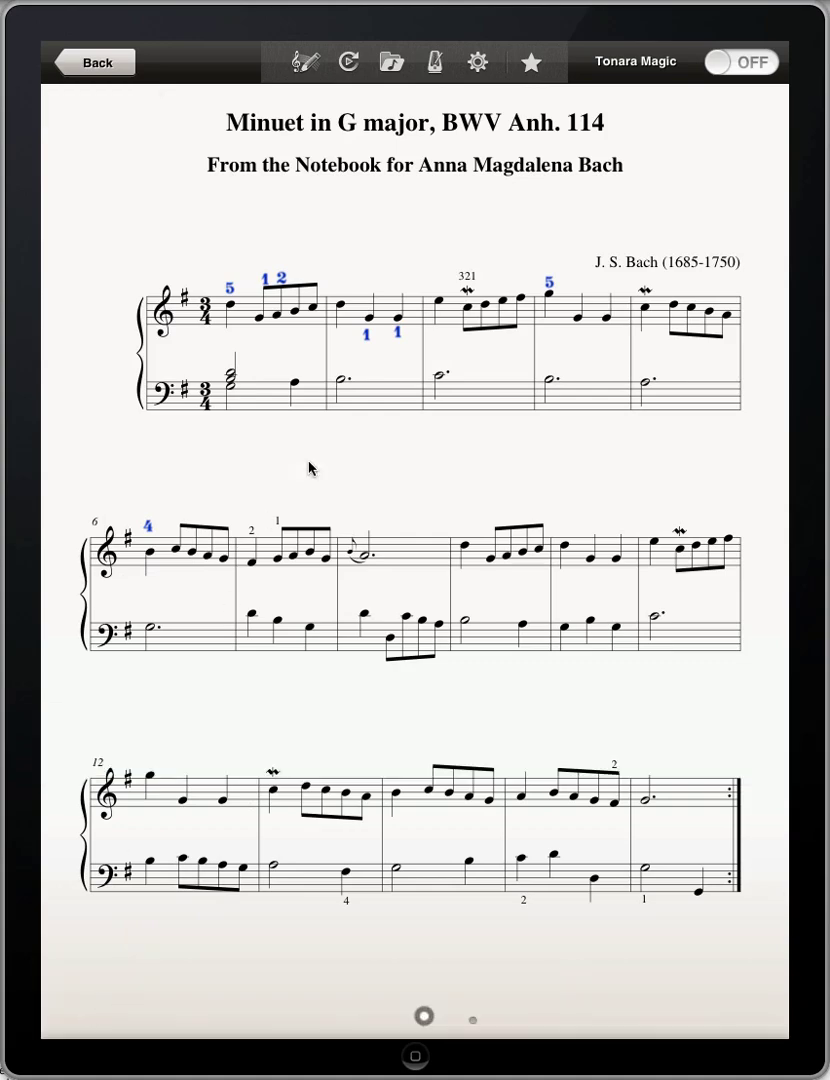
{"action": "left_click", "coordinate": [754, 64]}
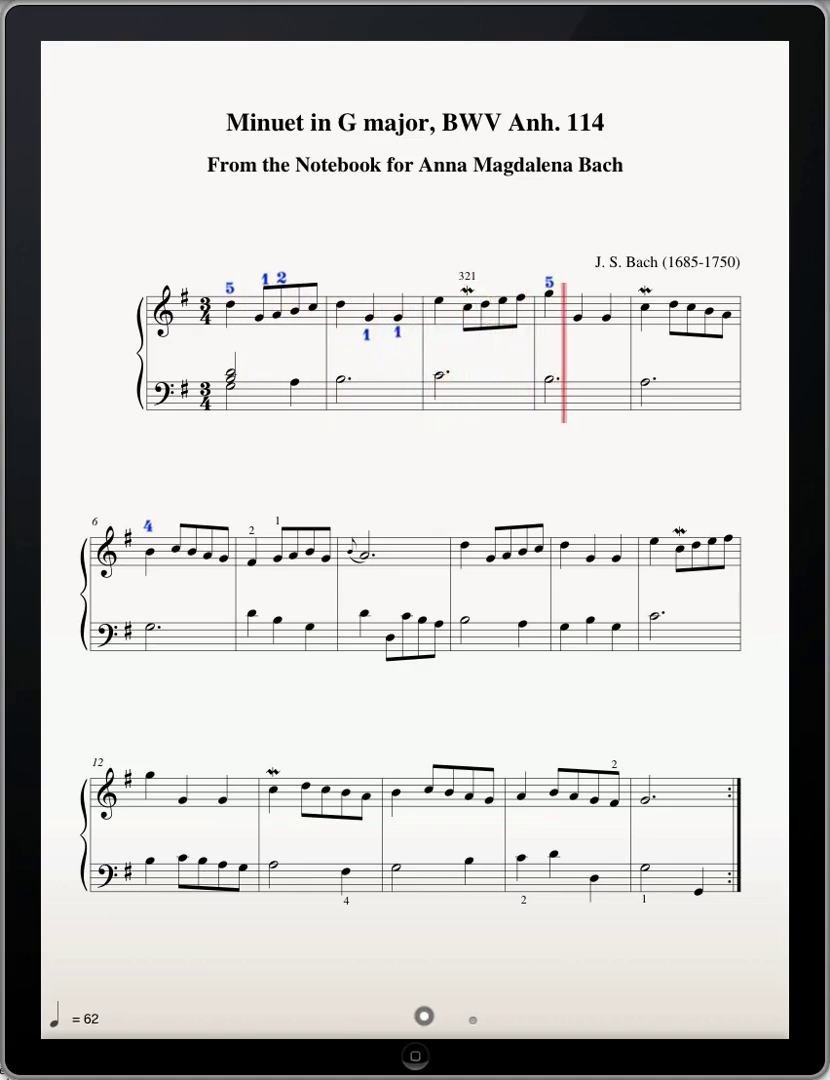
{"action": "left_click", "coordinate": [130, 722]}
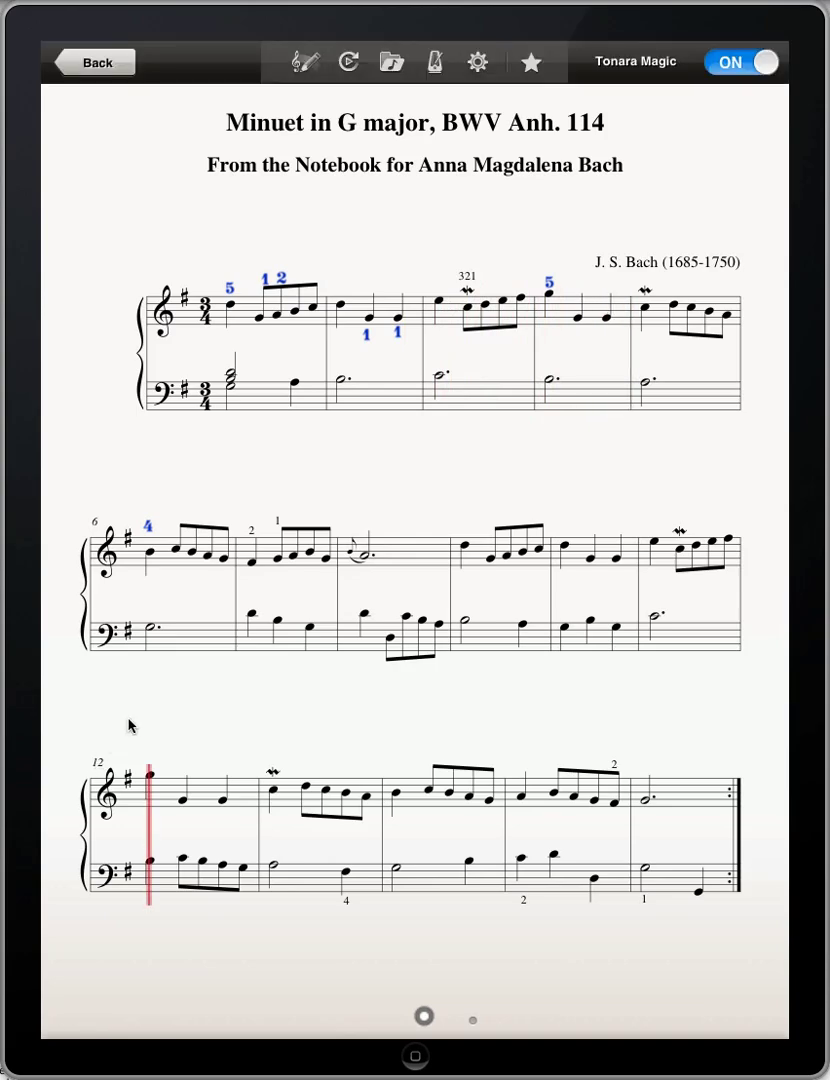
Create a second scribble layer named Scolding in red with a larger symbol size.
{"action": "left_click", "coordinate": [305, 62]}
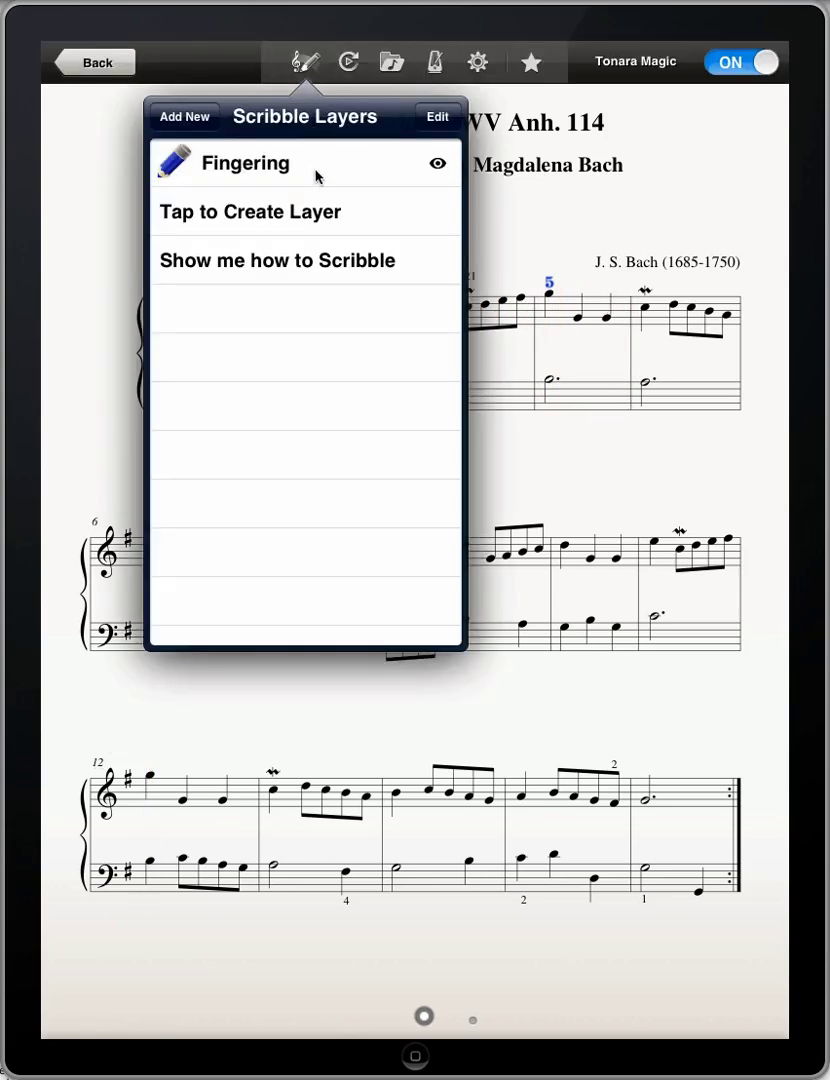
{"action": "left_click", "coordinate": [332, 214]}
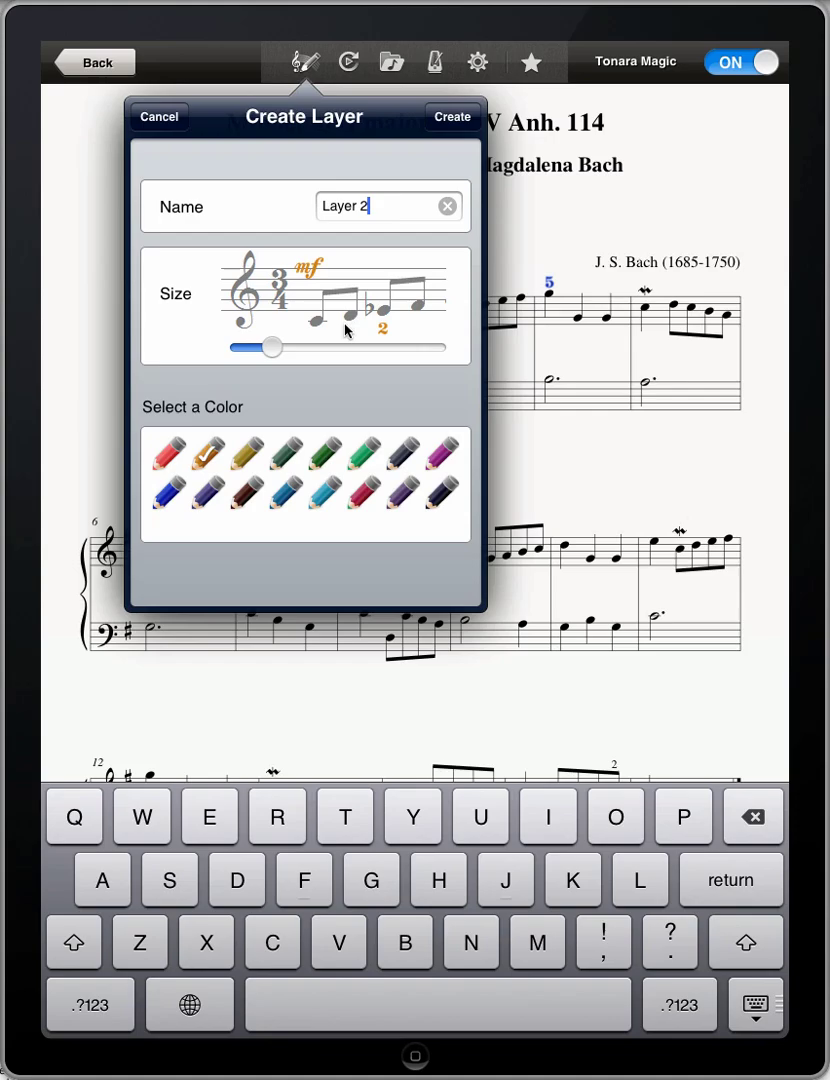
{"action": "left_click", "coordinate": [447, 206]}
{"action": "type", "text": "Scolding"}
{"action": "left_click", "coordinate": [168, 452]}
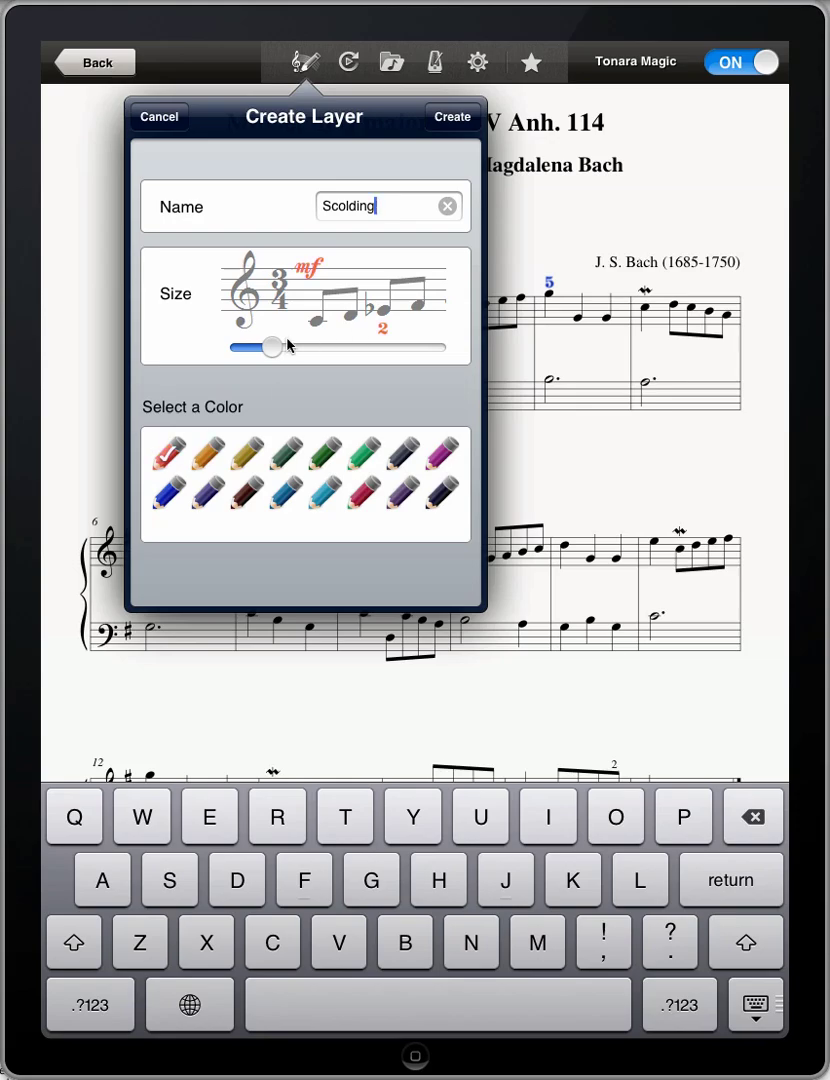
{"action": "left_click_drag", "start_coordinate": [285, 347], "coordinate": [324, 347]}
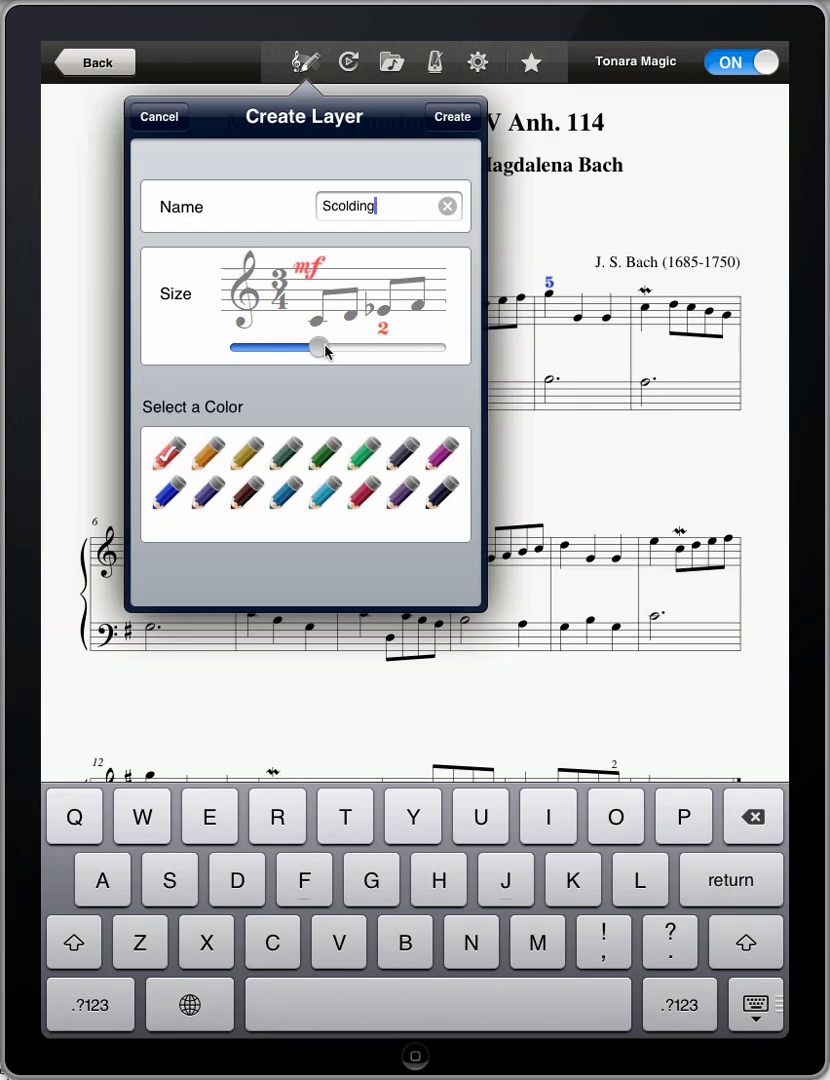
{"action": "left_click", "coordinate": [452, 117]}
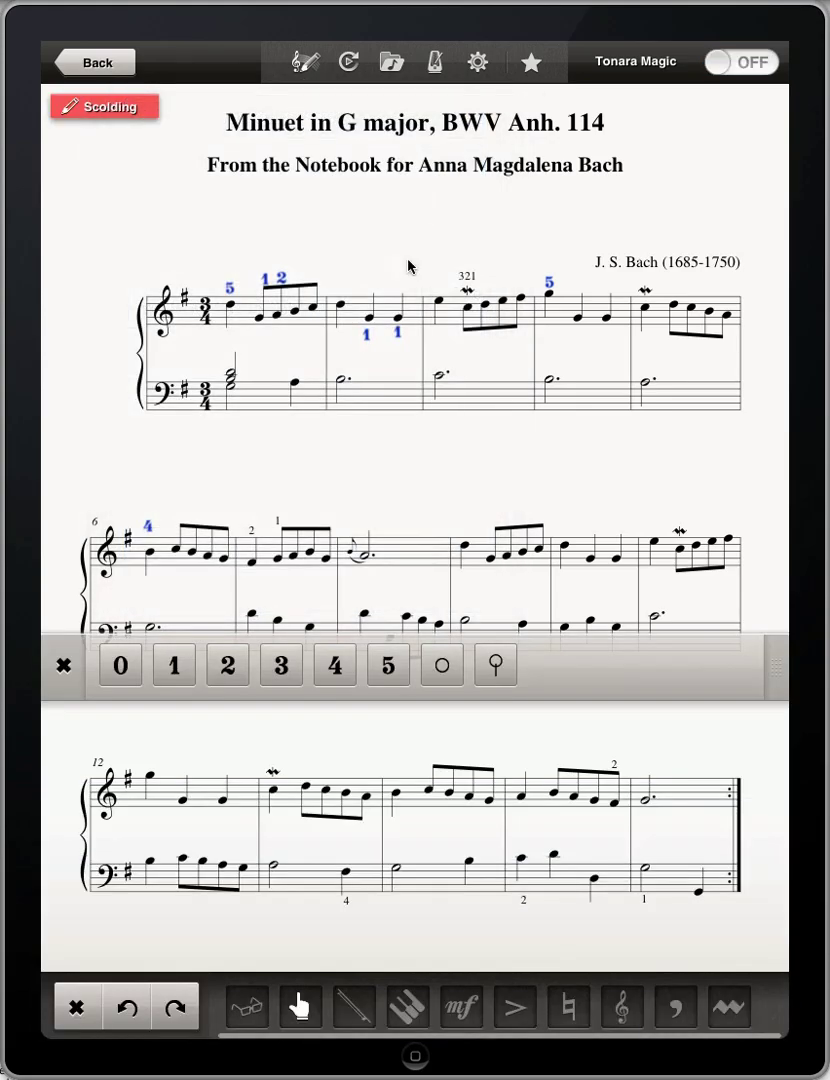
Add a sharp sign before the last treble note of measure 3 on the Scolding layer.
{"action": "left_click", "coordinate": [461, 1007]}
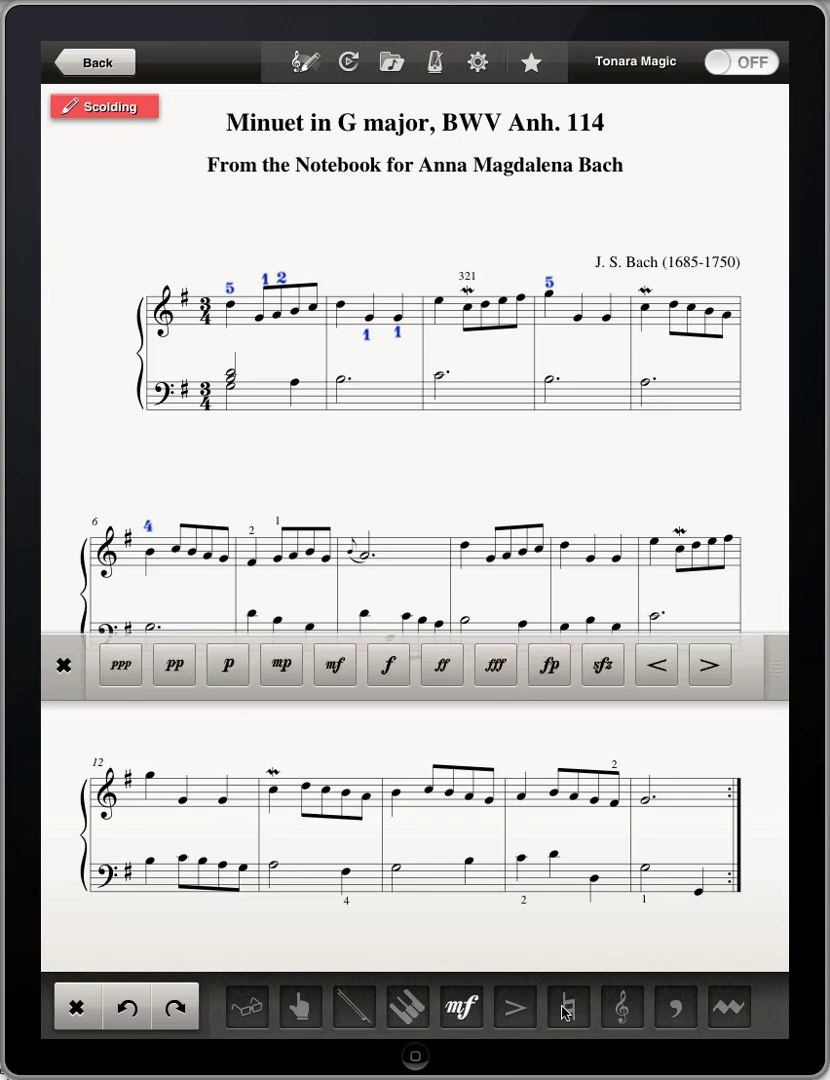
{"action": "left_click", "coordinate": [568, 1007]}
{"action": "left_click_drag", "start_coordinate": [240, 664], "coordinate": [512, 383]}
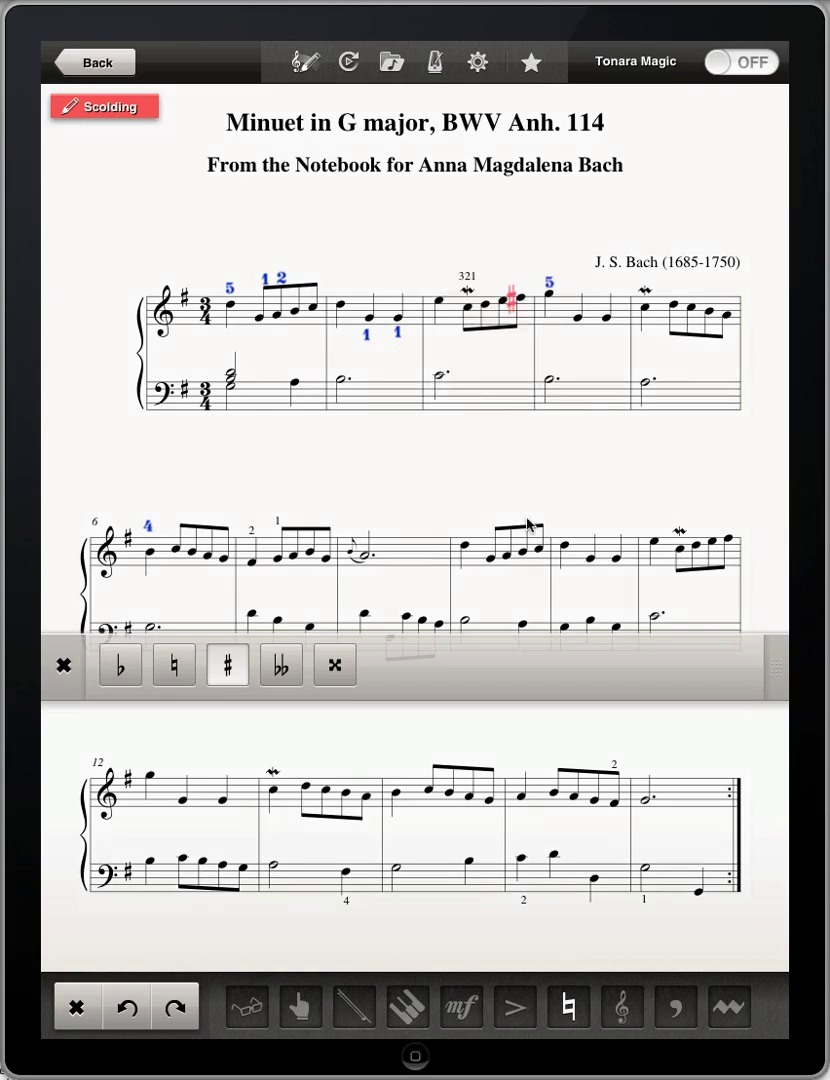
Finish editing the Scolding layer and follow the score with Tonara Magic turned on.
{"action": "left_click", "coordinate": [522, 590]}
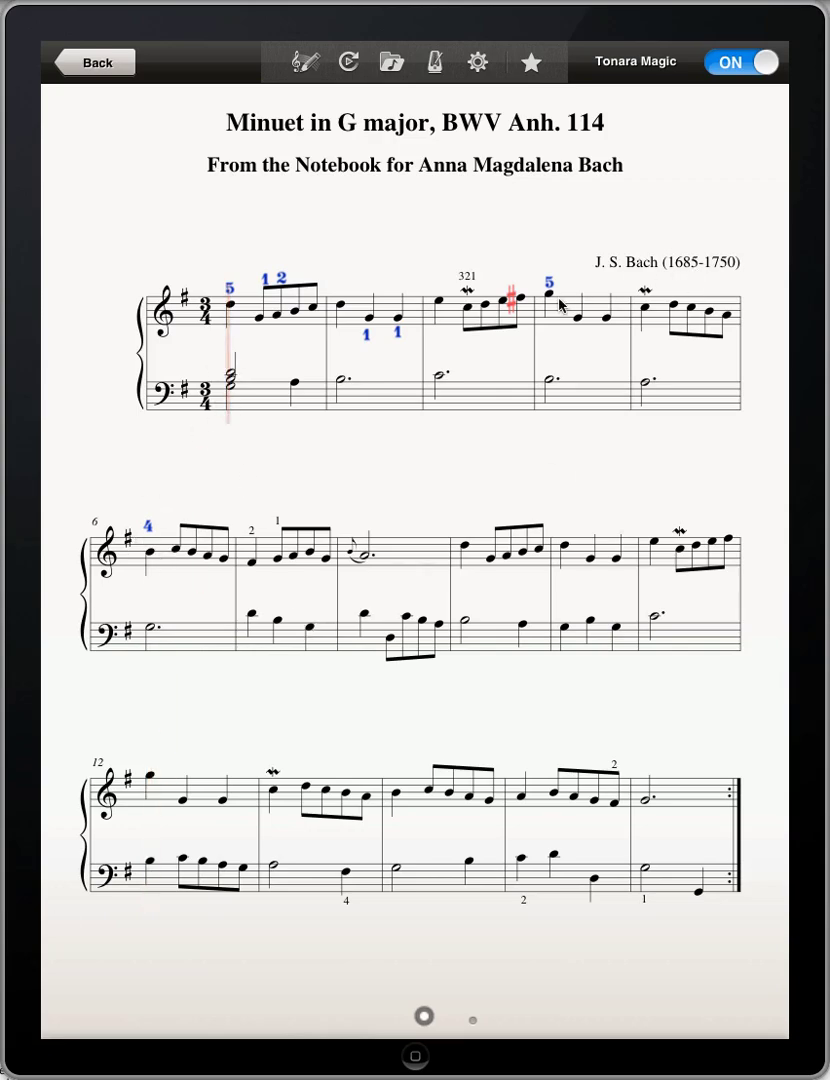
{"action": "left_click", "coordinate": [538, 380]}
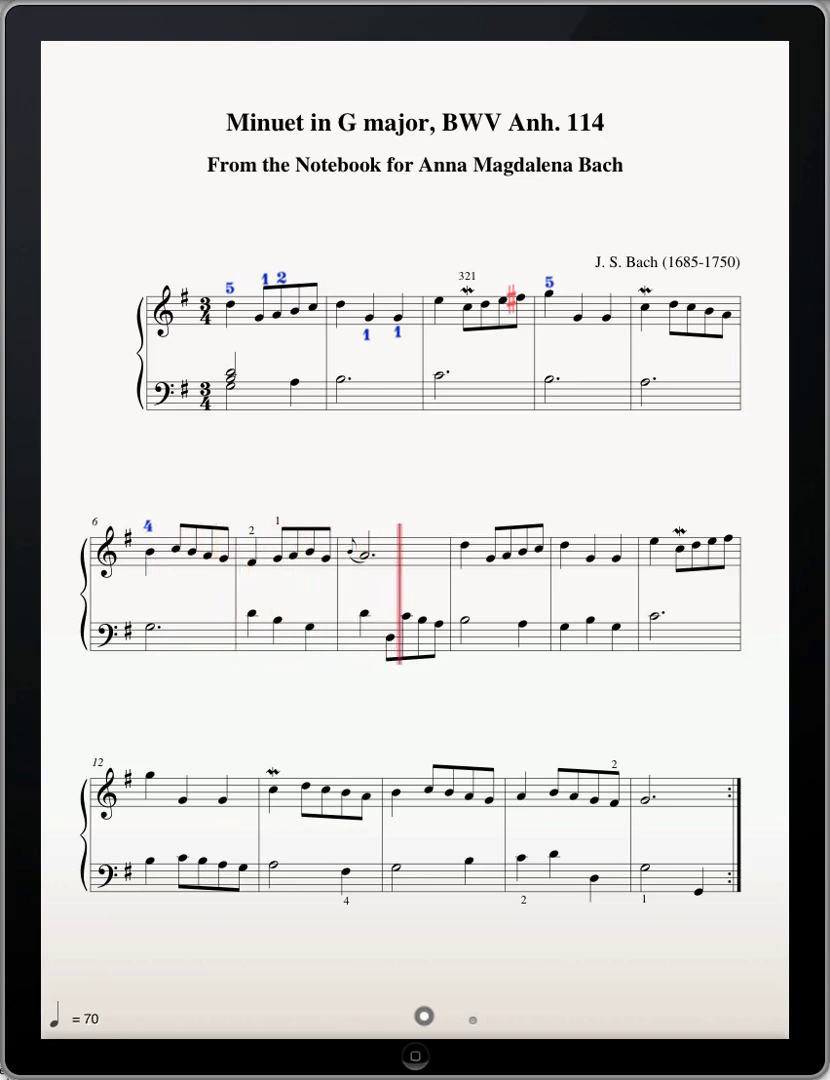
Add a sharp sign before the first treble note of measure 7 on the Scolding layer and finish editing the layer.
{"action": "left_click", "coordinate": [383, 762]}
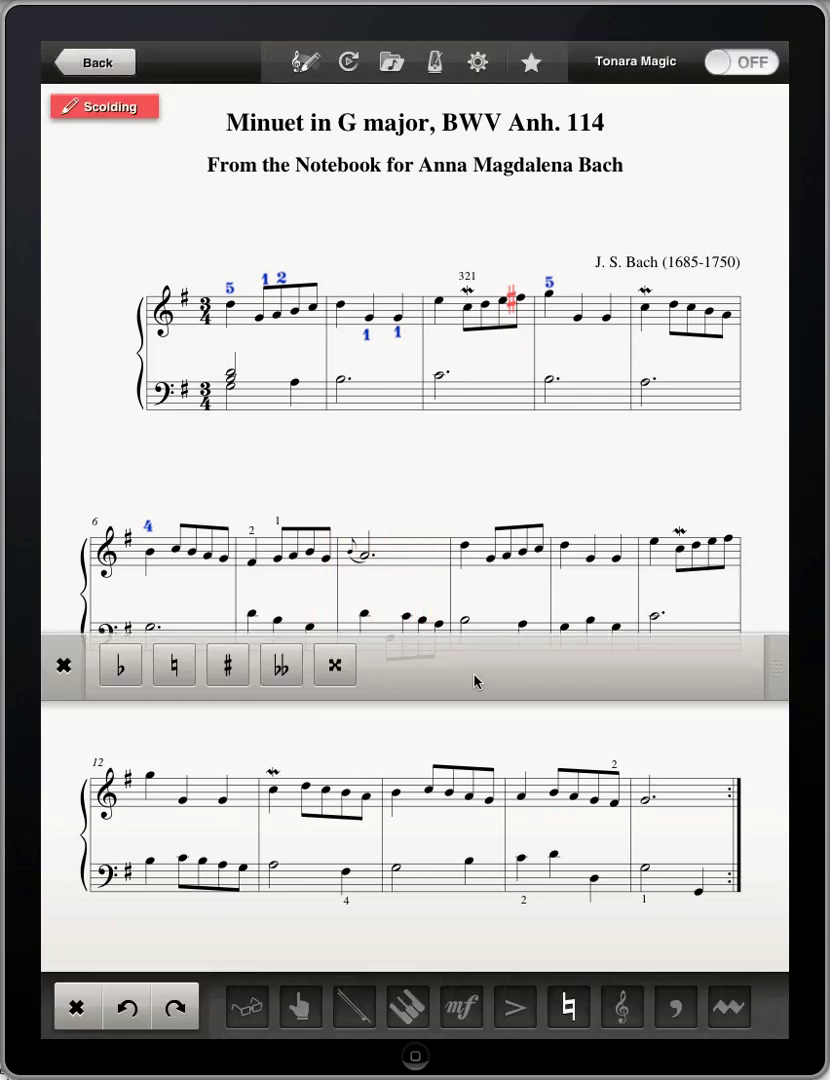
{"action": "left_click_drag", "start_coordinate": [476, 683], "coordinate": [470, 762]}
{"action": "left_click_drag", "start_coordinate": [245, 753], "coordinate": [249, 648]}
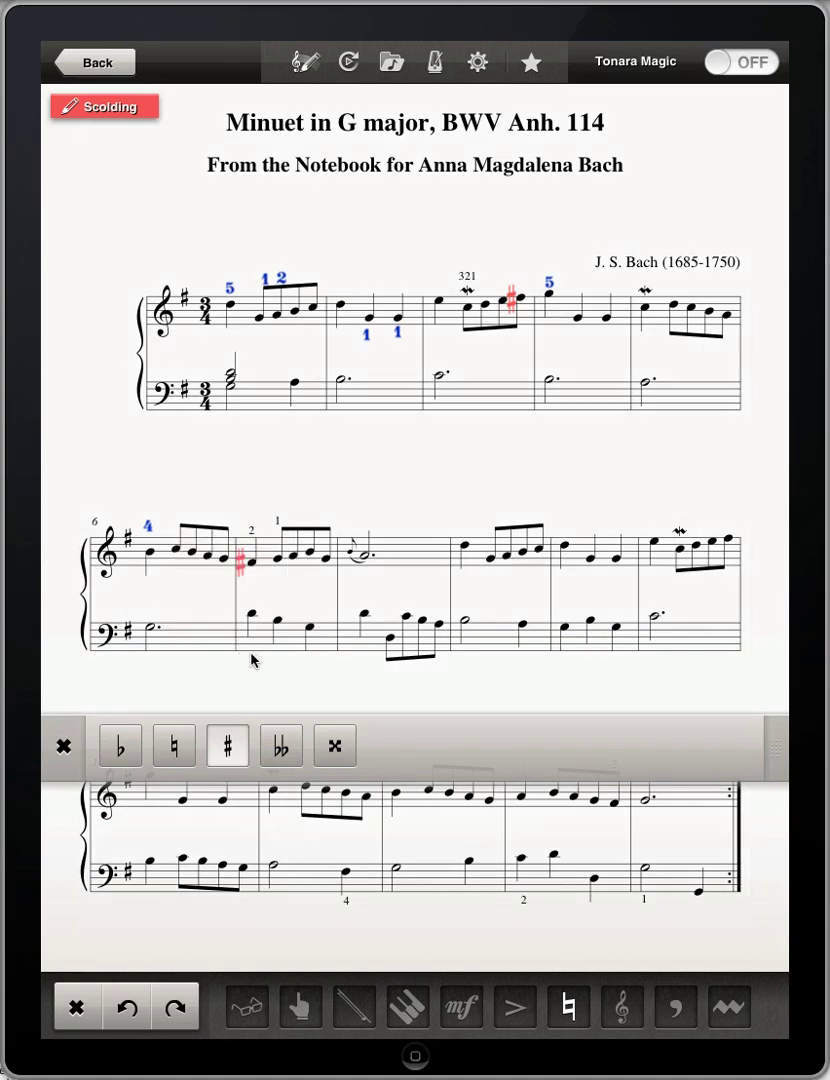
{"action": "left_click", "coordinate": [98, 1002]}
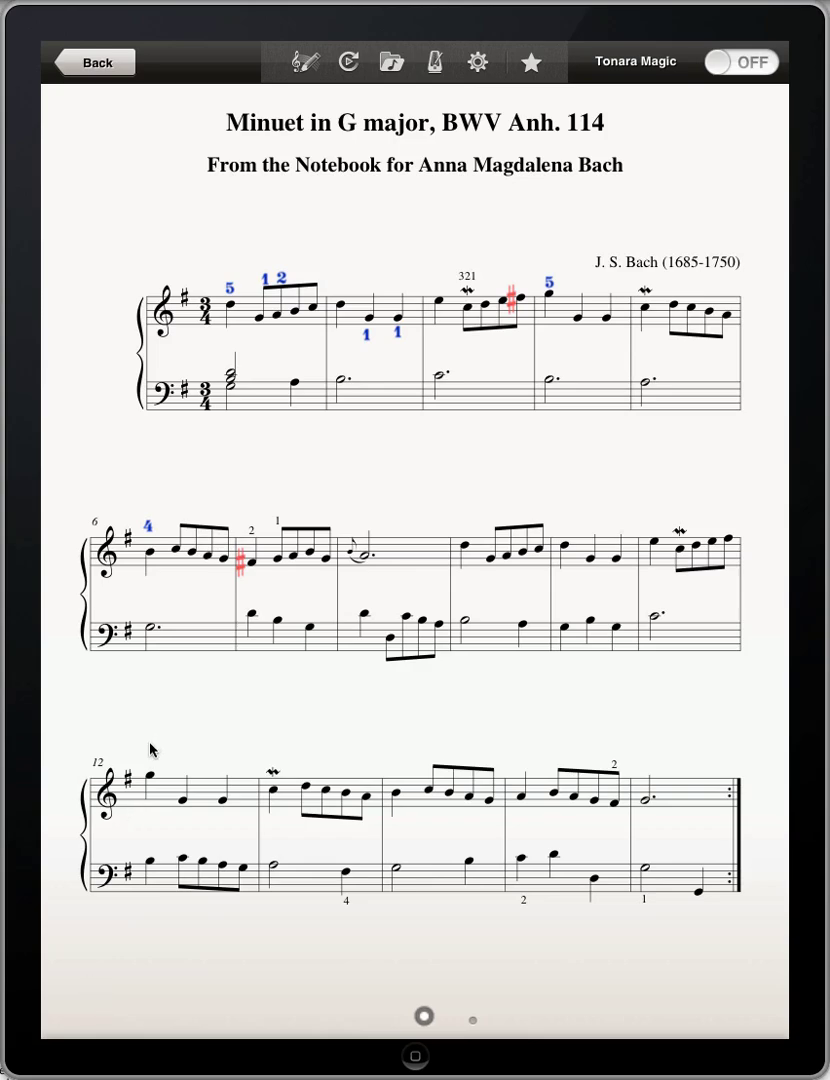
Turn on Tonara Magic and follow the marked-up minuet from its first measure.
{"action": "left_click", "coordinate": [153, 744]}
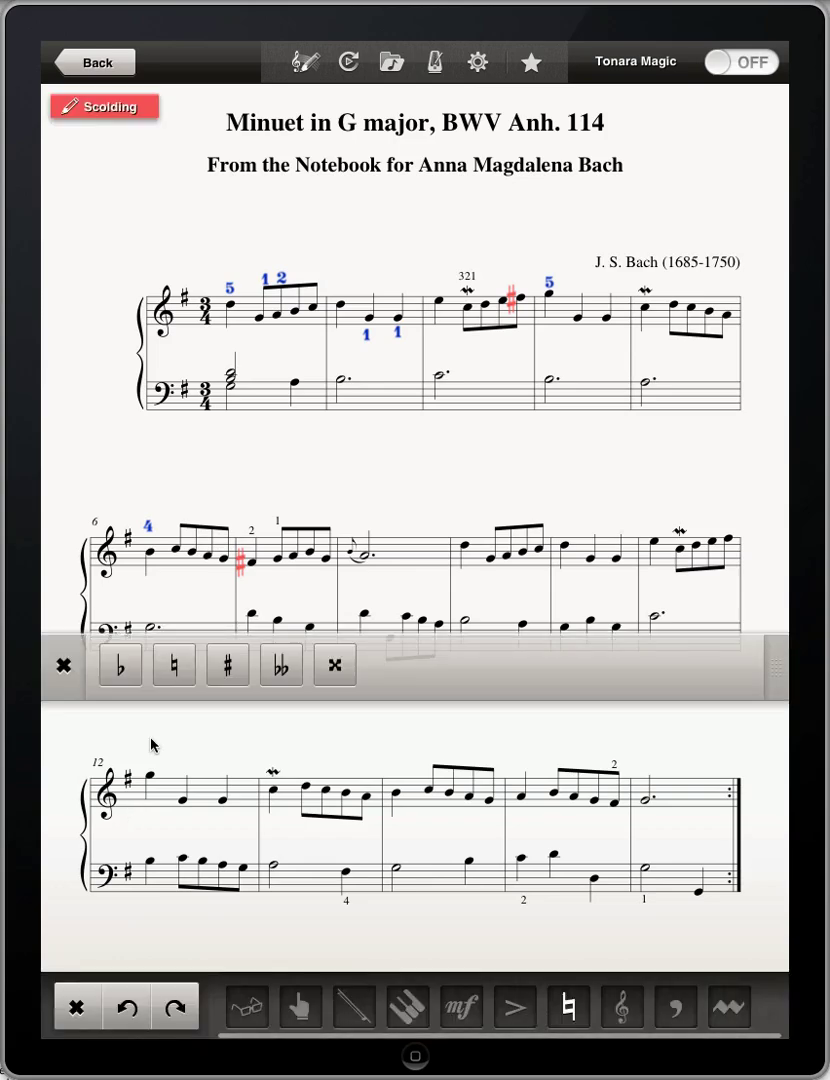
{"action": "left_click", "coordinate": [153, 746]}
{"action": "left_click", "coordinate": [760, 72]}
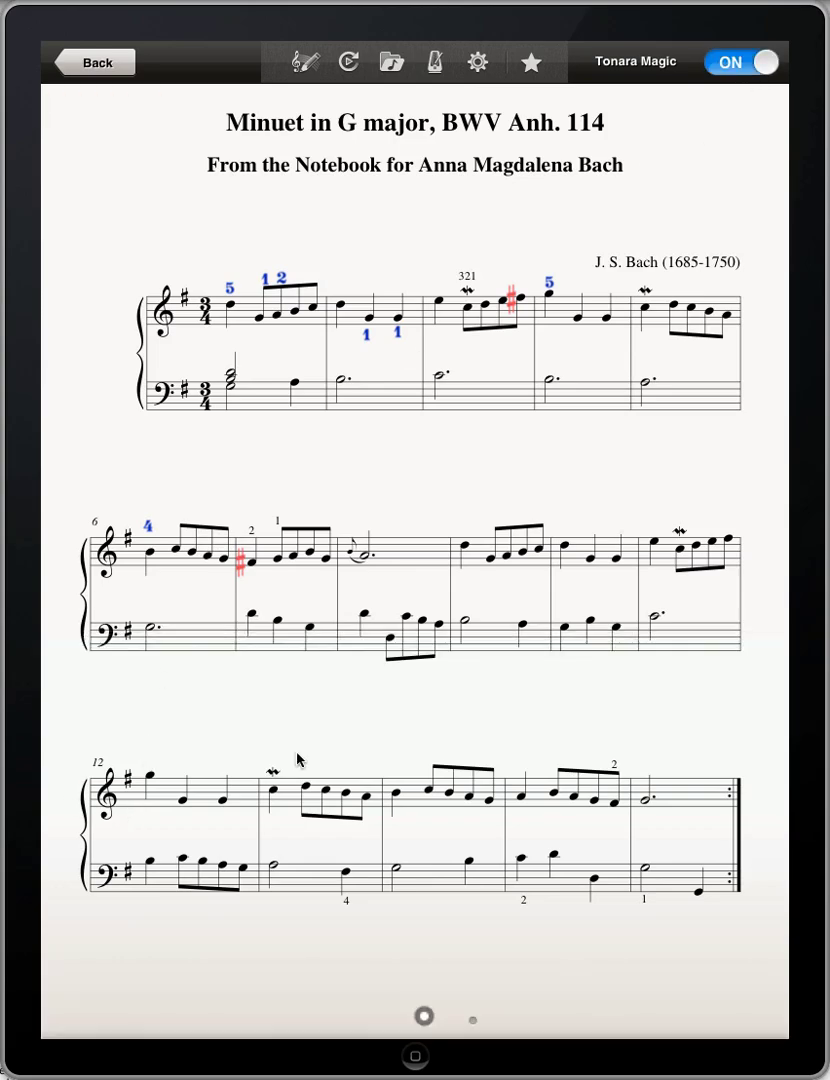
{"action": "left_click", "coordinate": [222, 355]}
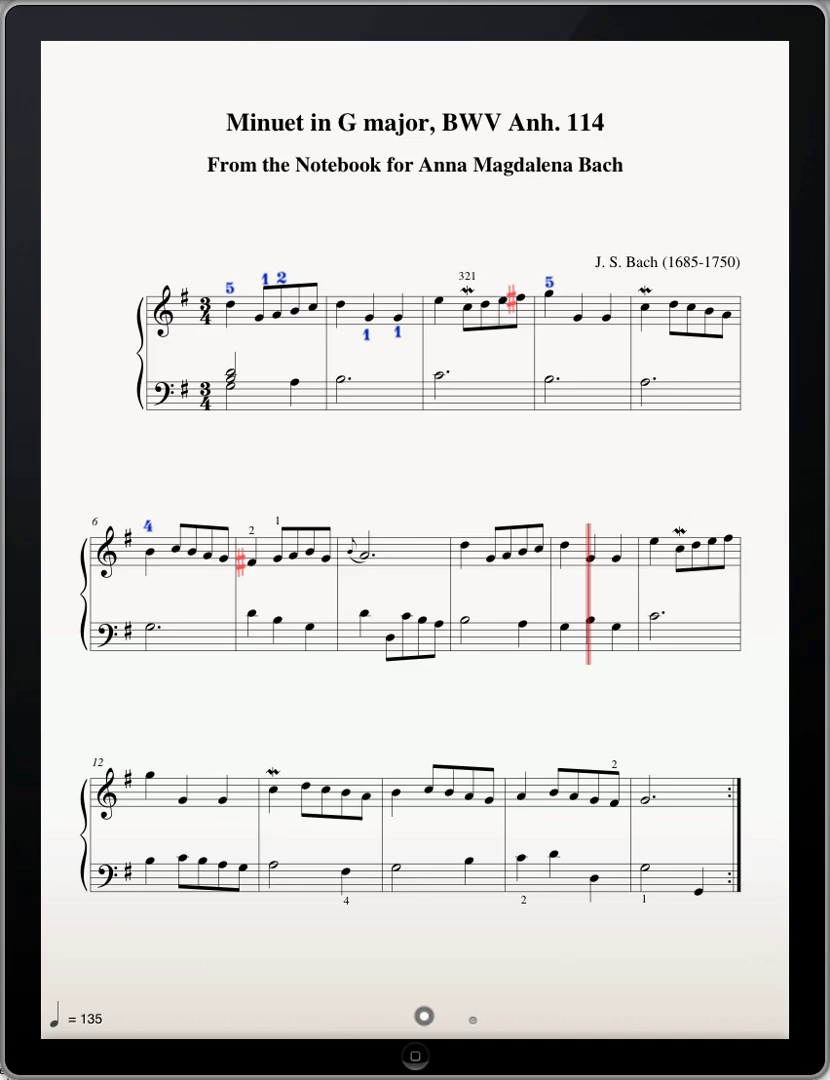
{"action": "left_click", "coordinate": [440, 740]}
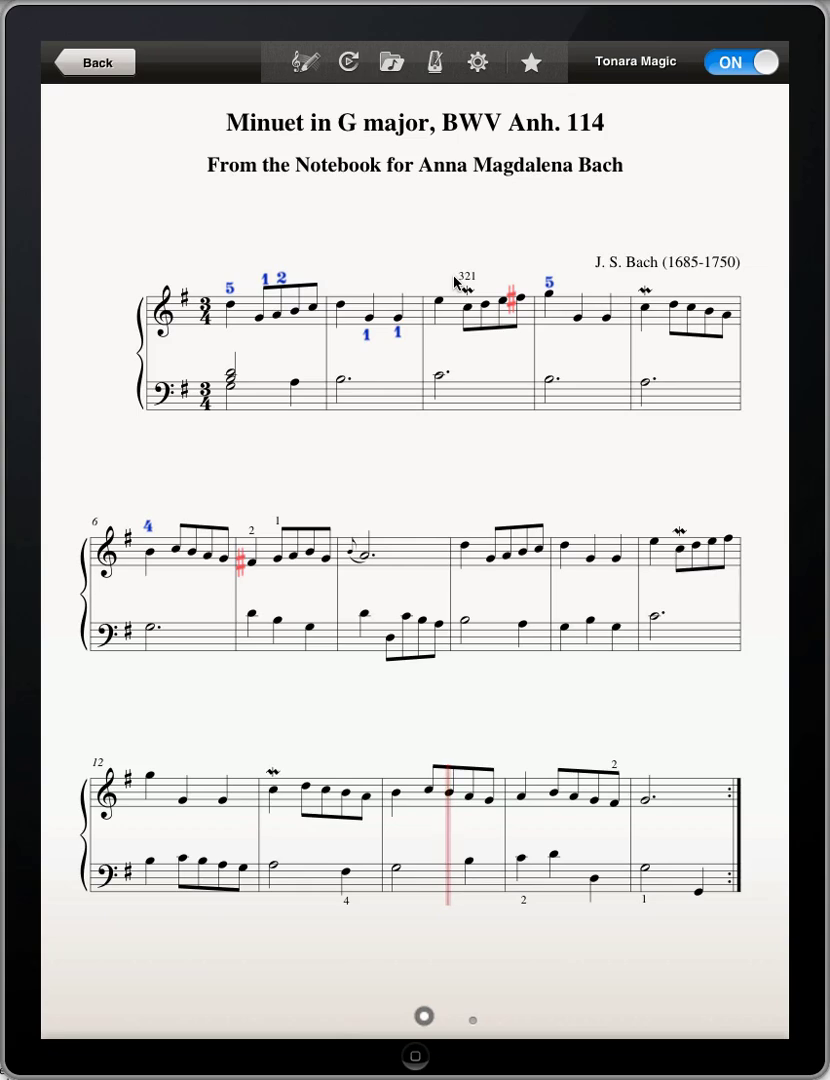
Hide the Scolding layer and change the Fingering layer's color to dark brown.
{"action": "left_click", "coordinate": [303, 62]}
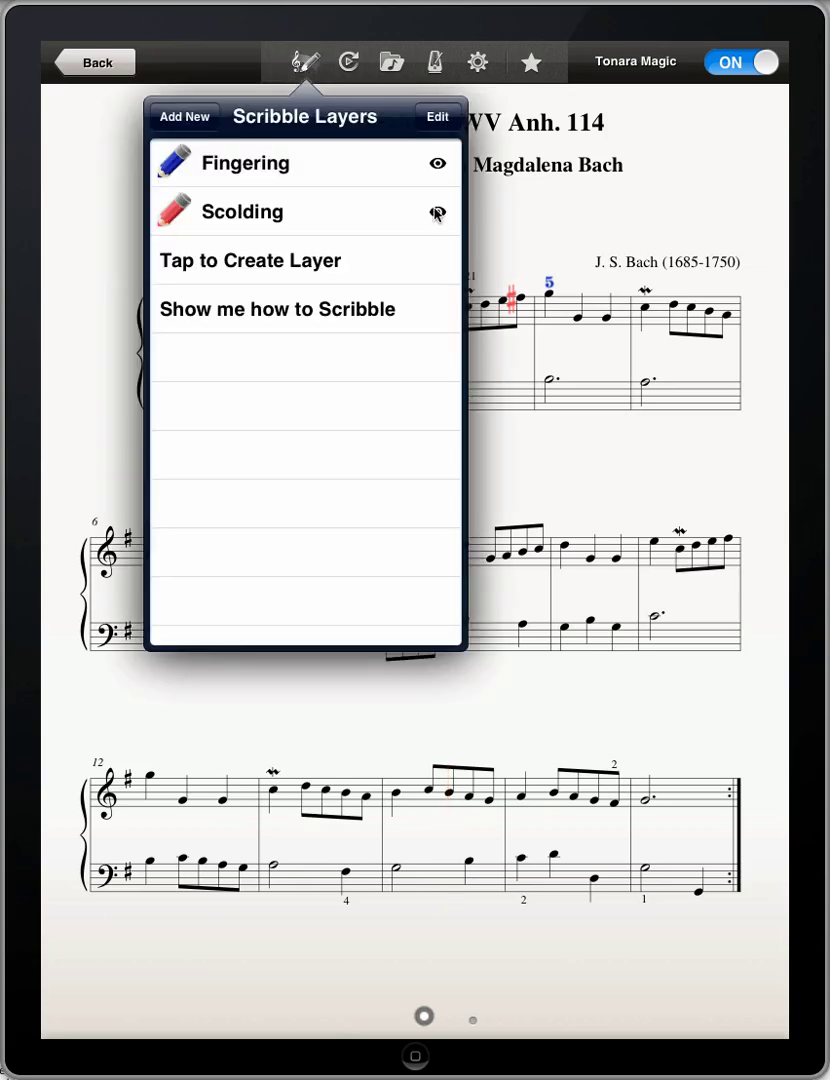
{"action": "left_click", "coordinate": [551, 314]}
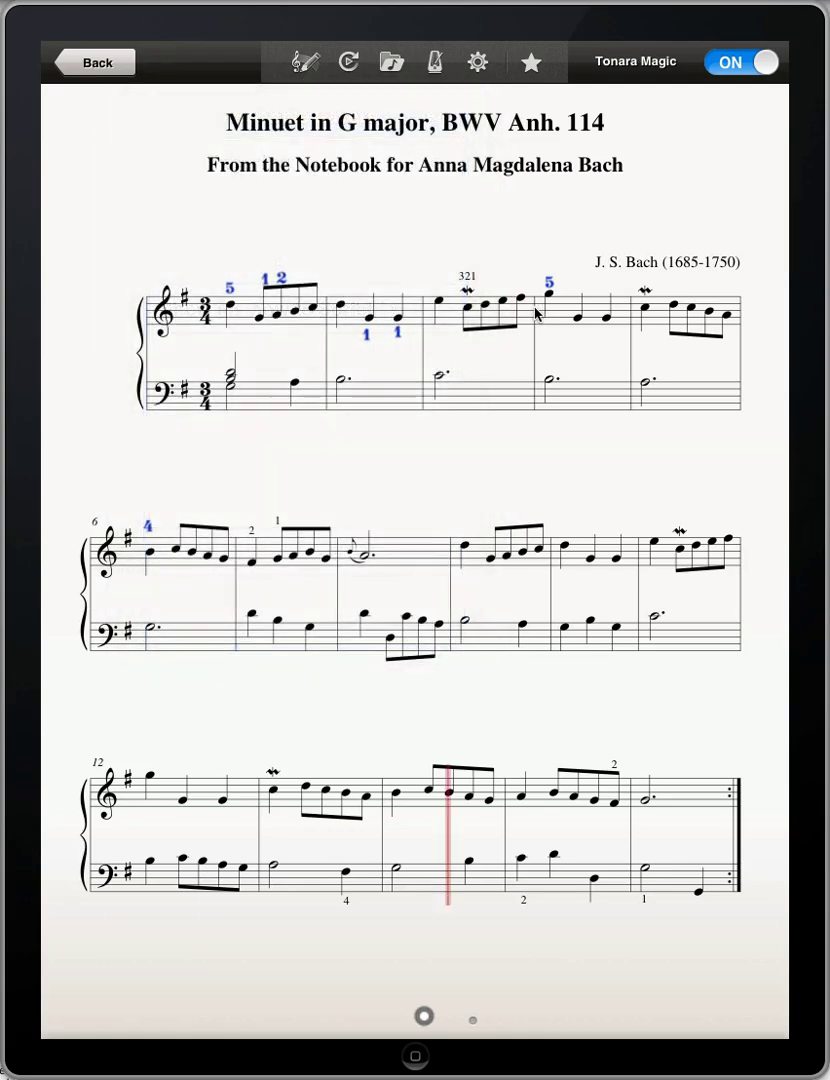
{"action": "left_click", "coordinate": [313, 68]}
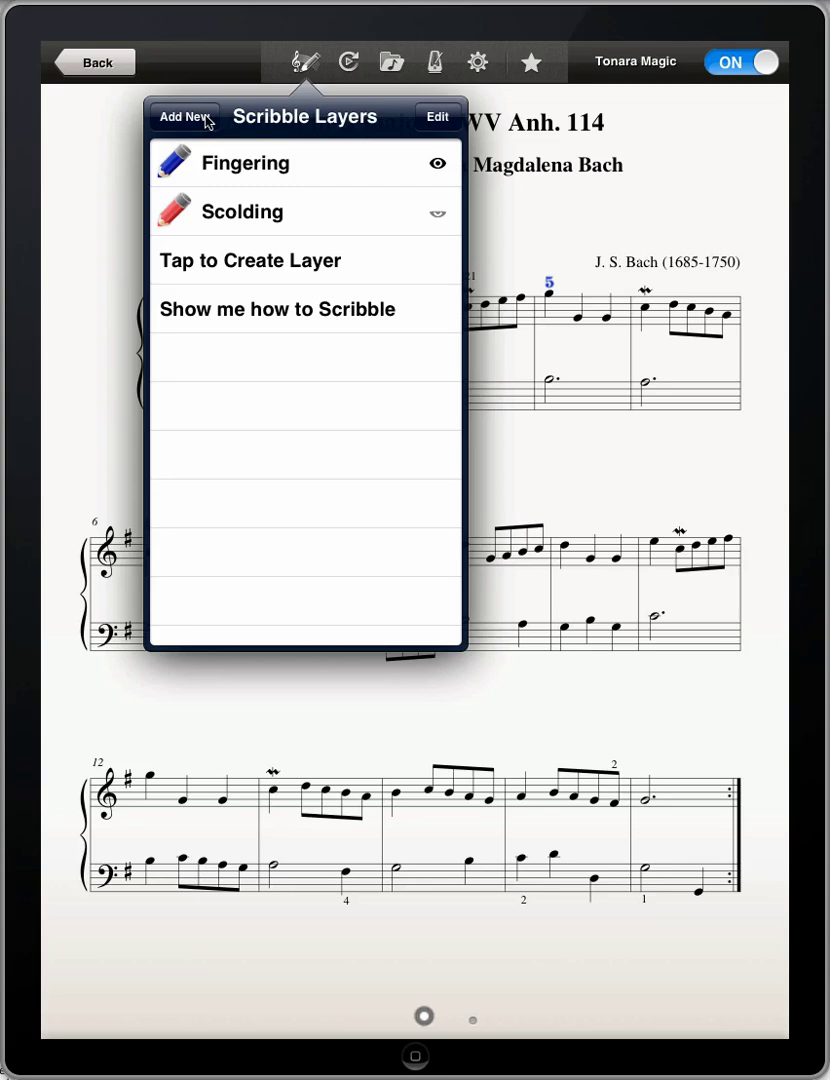
{"action": "left_click", "coordinate": [450, 120]}
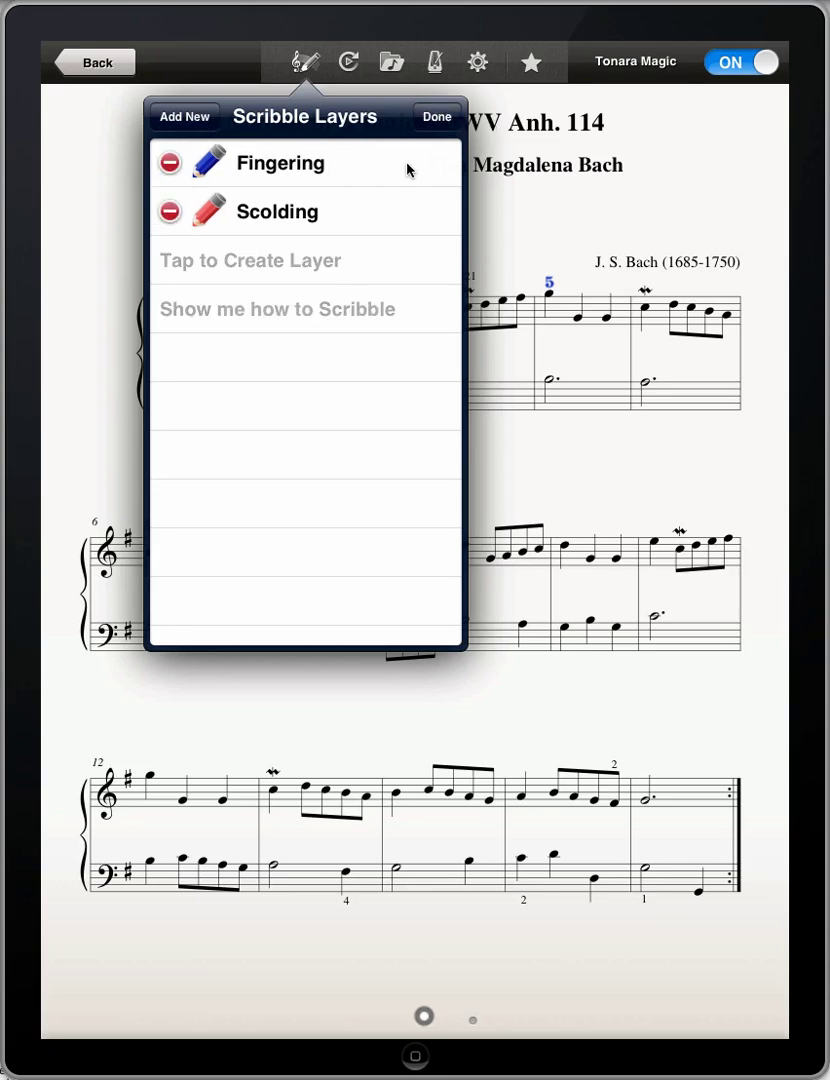
{"action": "left_click", "coordinate": [407, 170]}
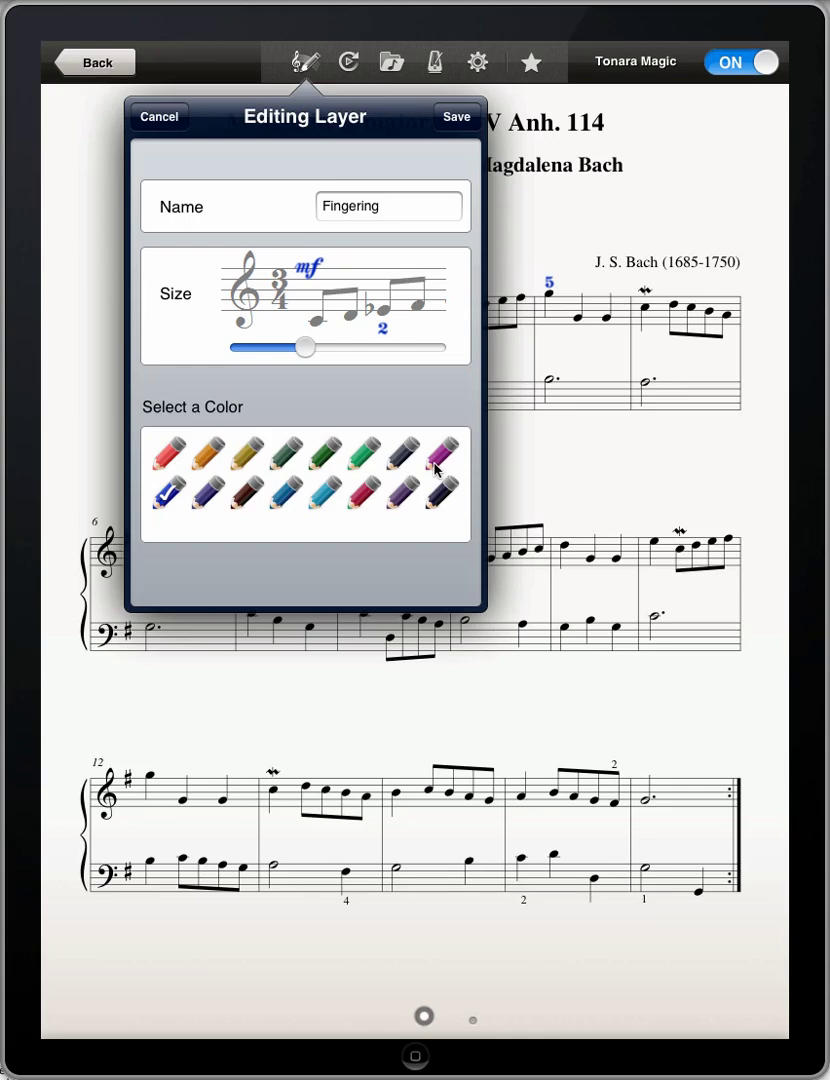
{"action": "left_click", "coordinate": [260, 495]}
{"action": "left_click", "coordinate": [447, 122]}
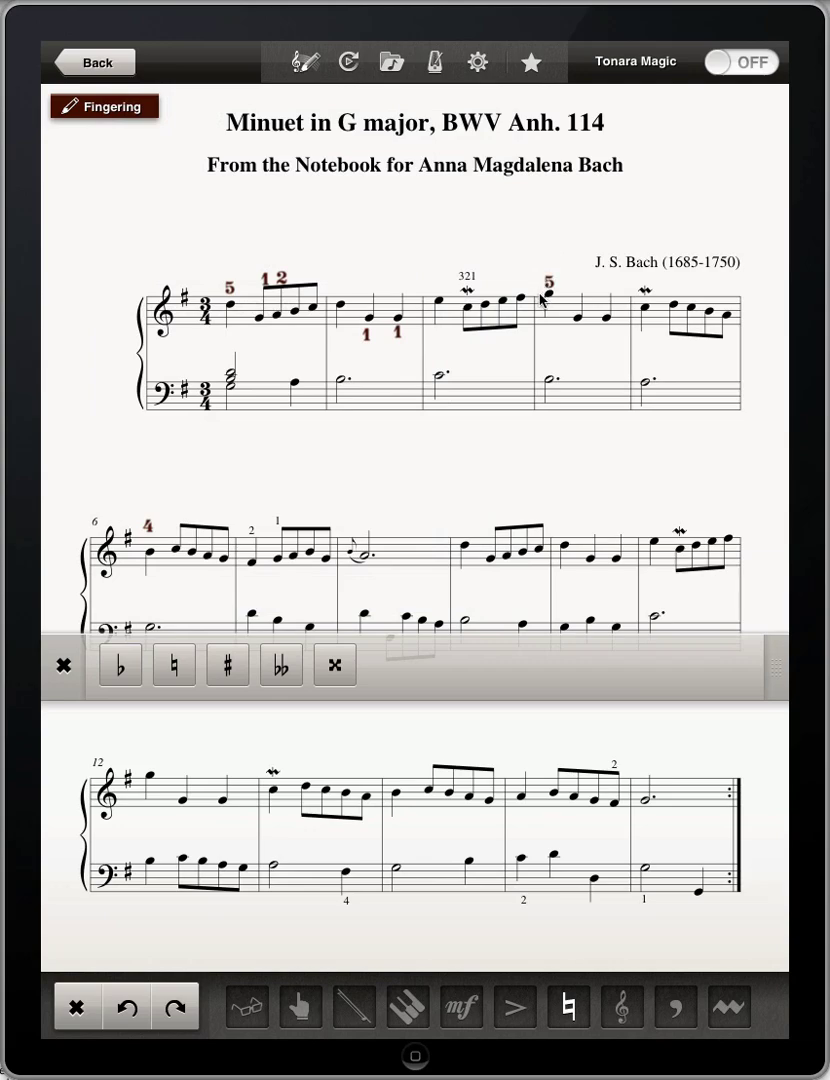
Switch to the Scolding layer for editing and delete the Fingering layer from the scribble layers.
{"action": "left_click", "coordinate": [305, 64]}
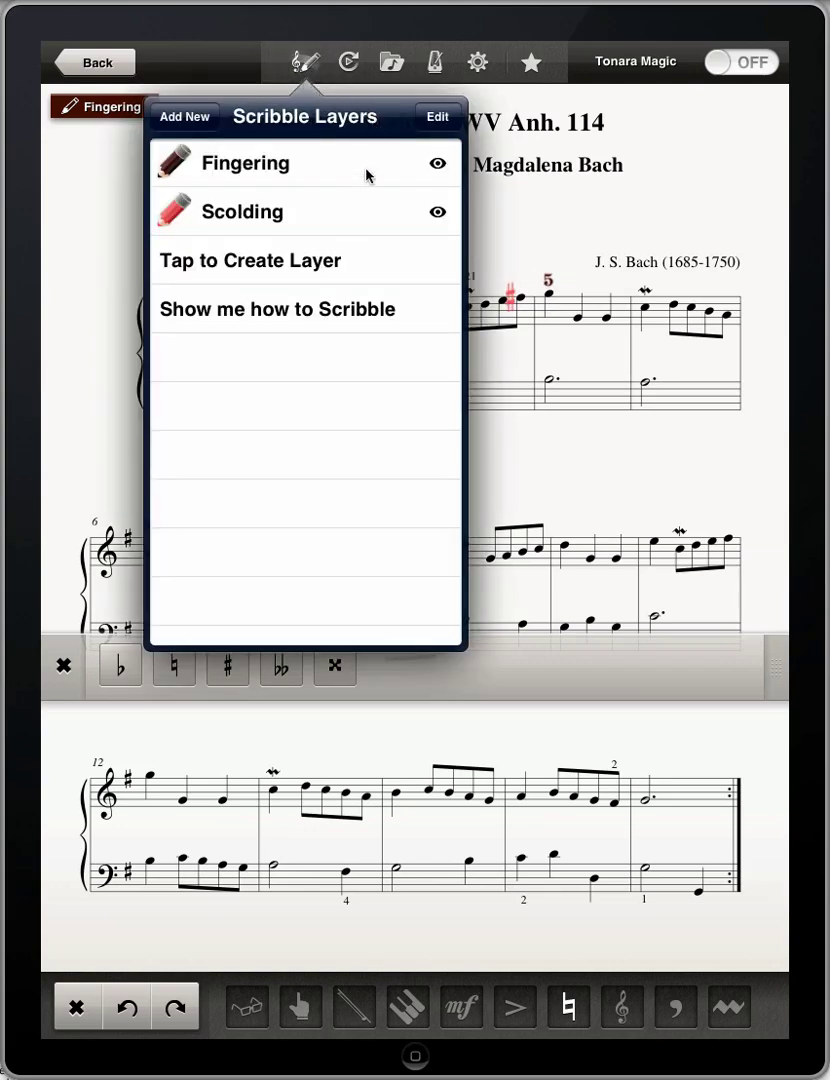
{"action": "left_click", "coordinate": [364, 210]}
{"action": "left_click", "coordinate": [305, 62]}
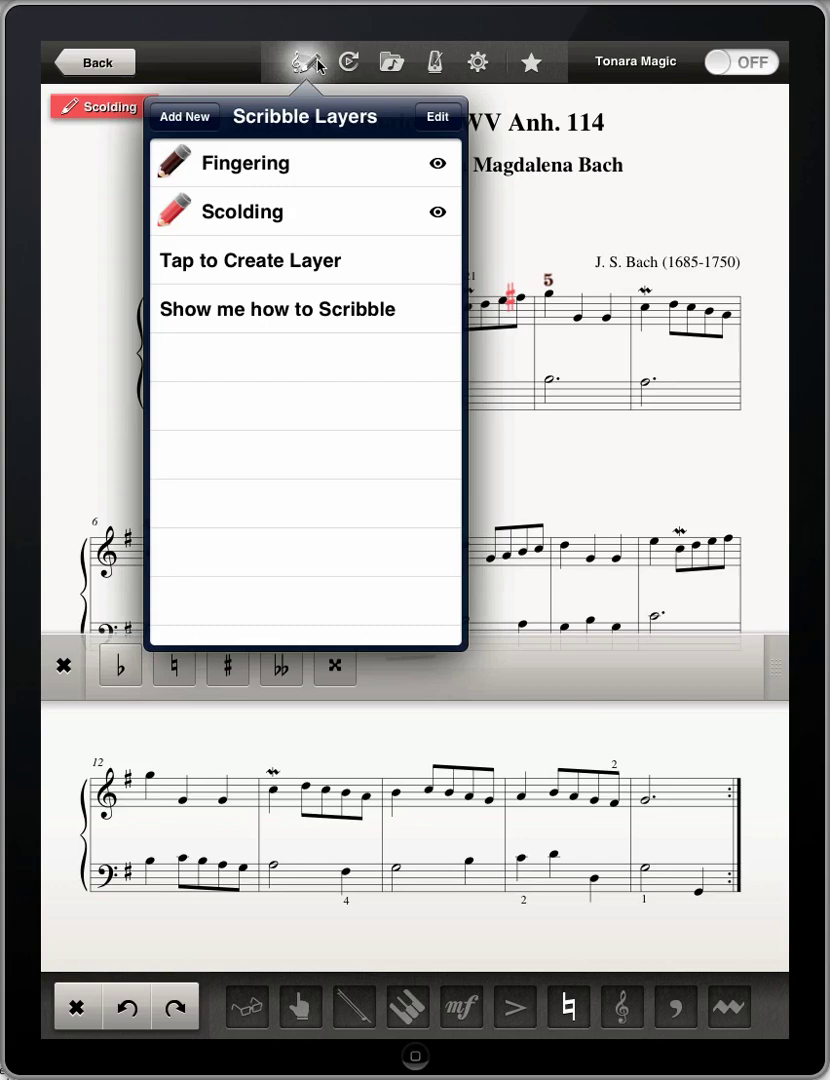
{"action": "left_click", "coordinate": [435, 116]}
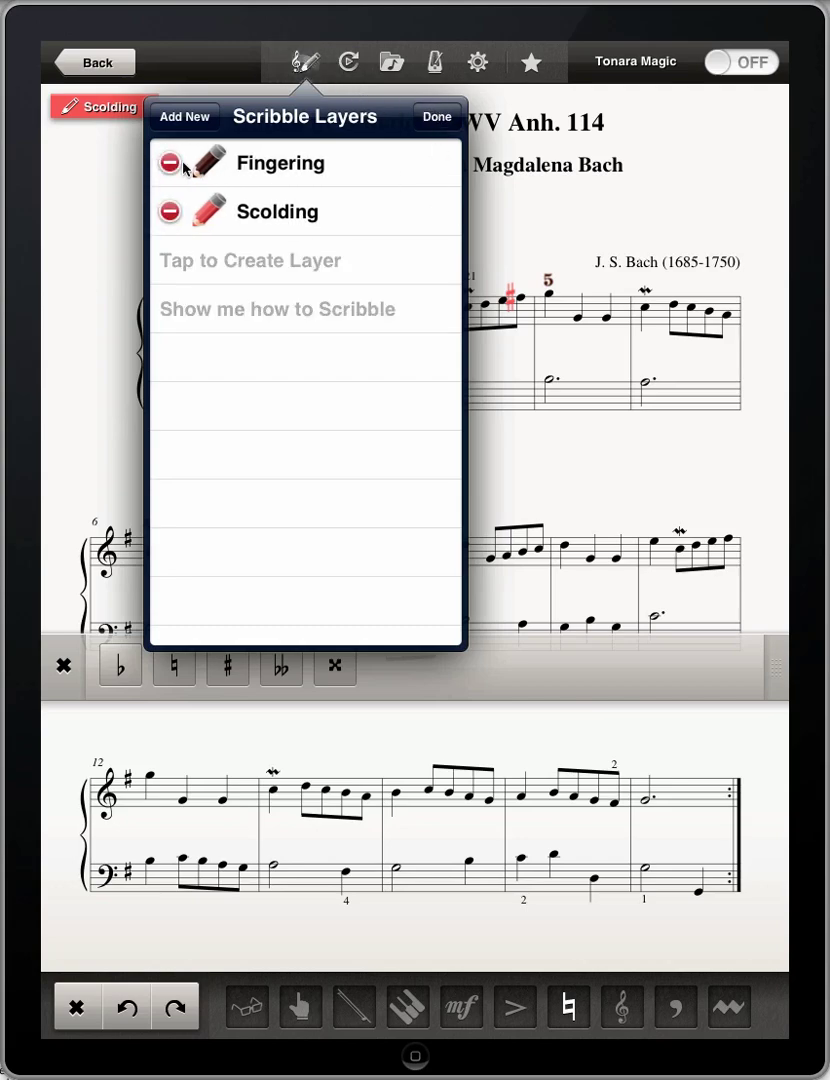
{"action": "left_click", "coordinate": [168, 165]}
{"action": "left_click", "coordinate": [425, 164]}
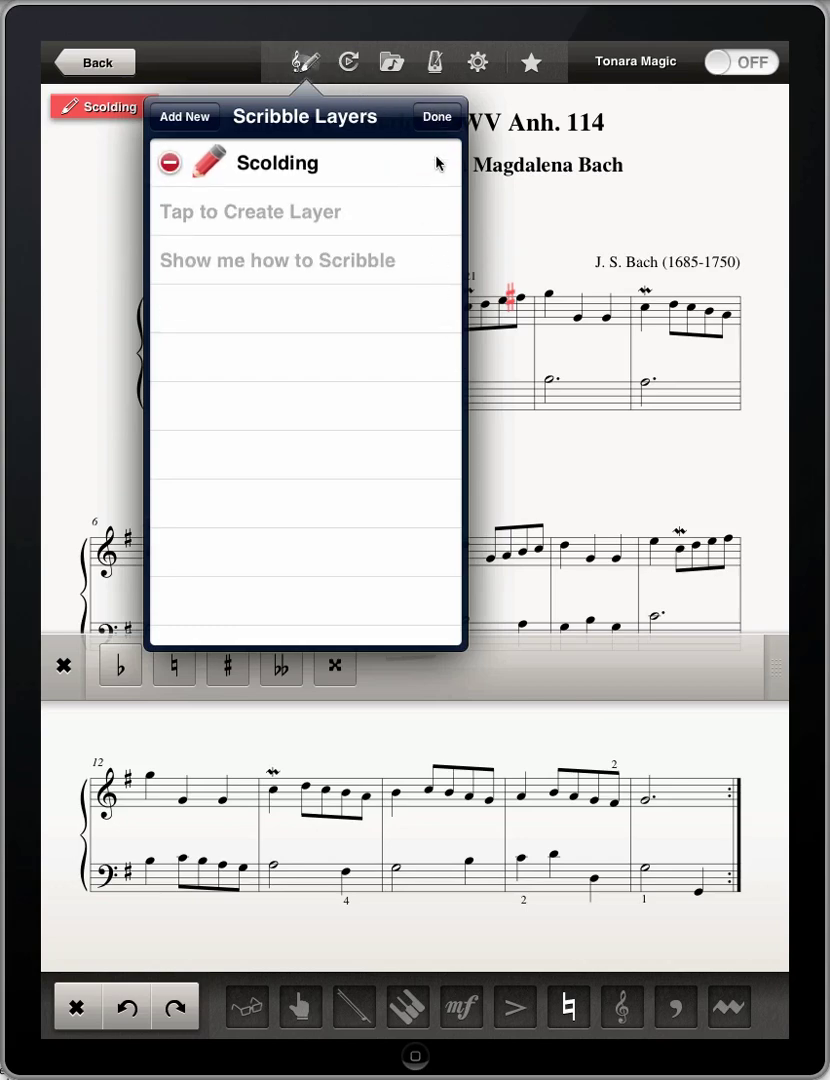
{"action": "left_click", "coordinate": [435, 118]}
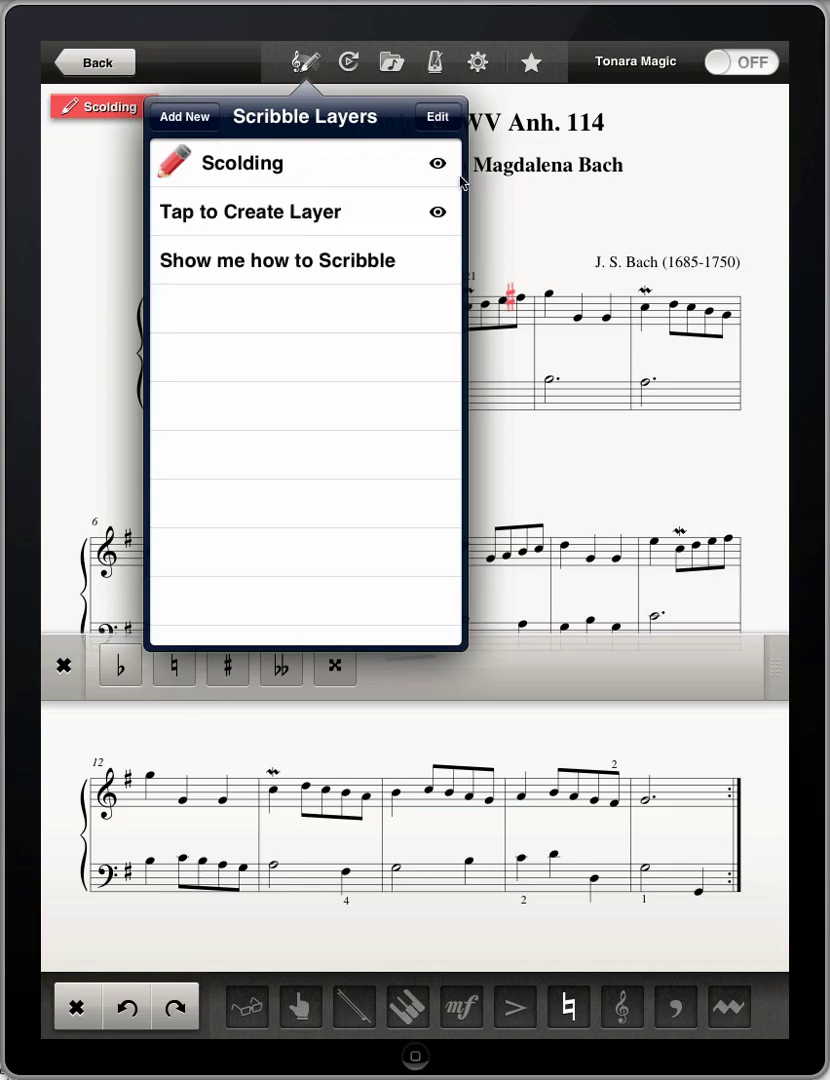
{"action": "left_click", "coordinate": [481, 213]}
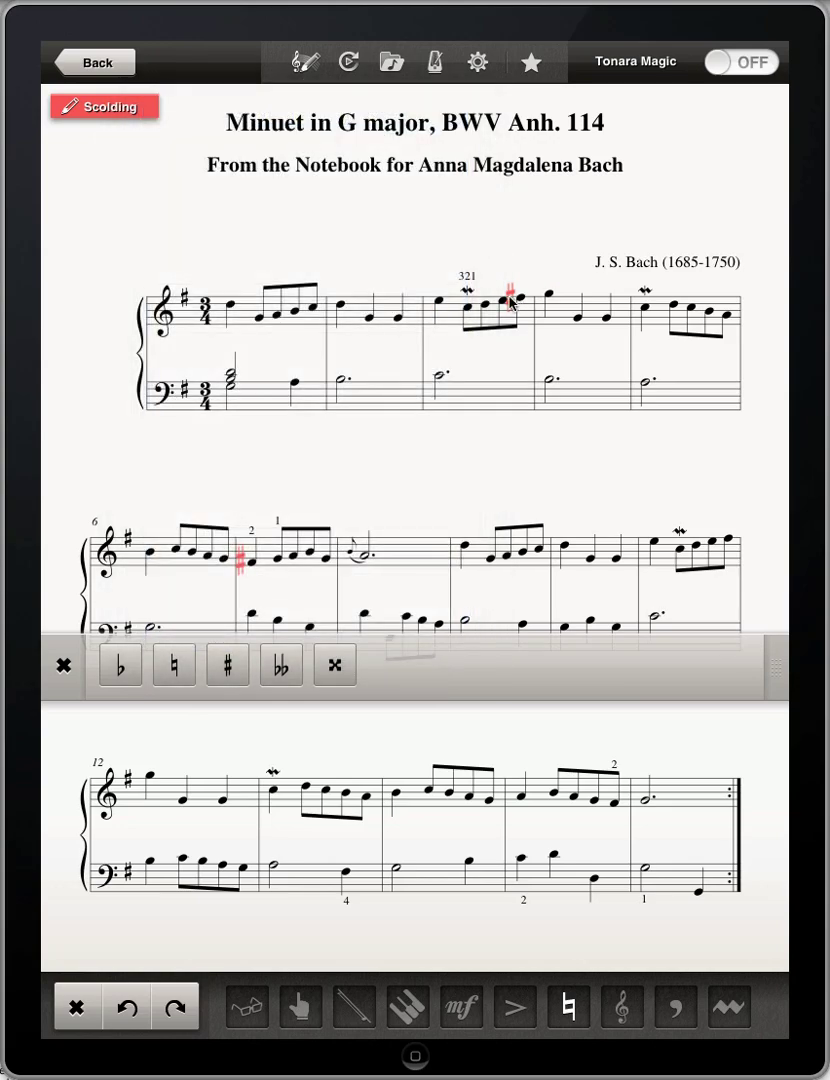
Return to the score library and reopen Bach's Minuet in G from Anna Magdalena.
{"action": "left_click", "coordinate": [88, 60]}
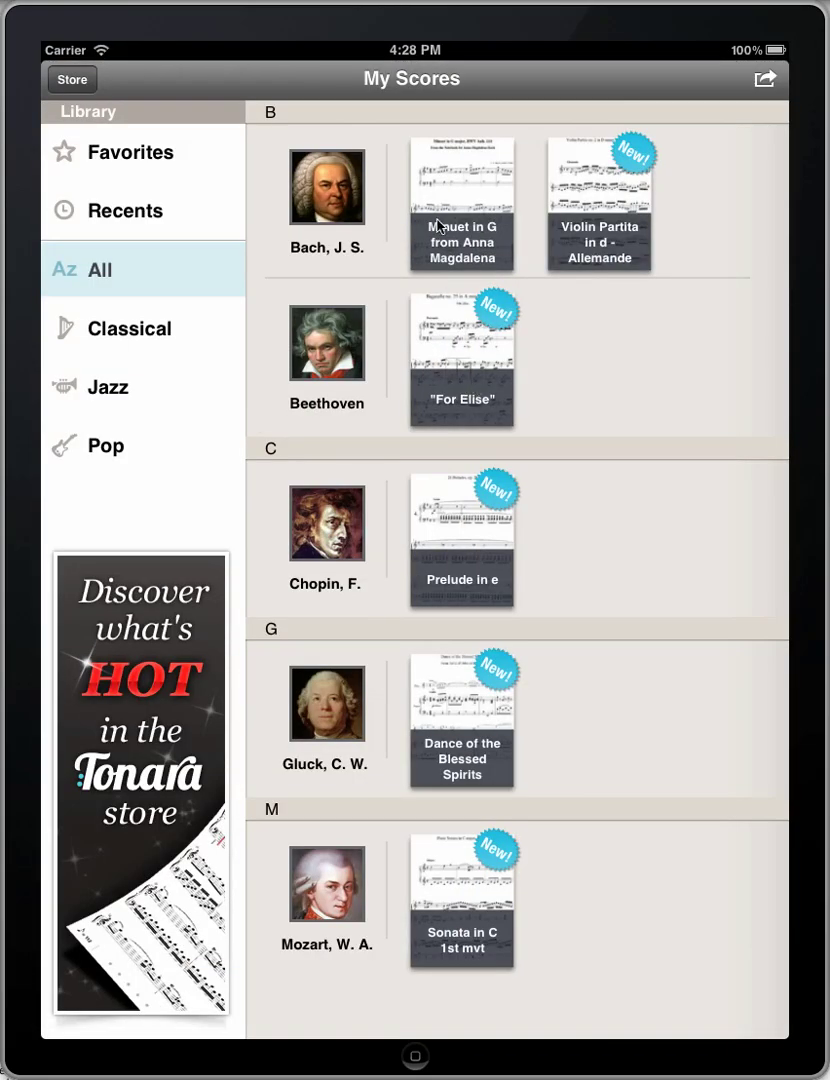
{"action": "left_click", "coordinate": [438, 225]}
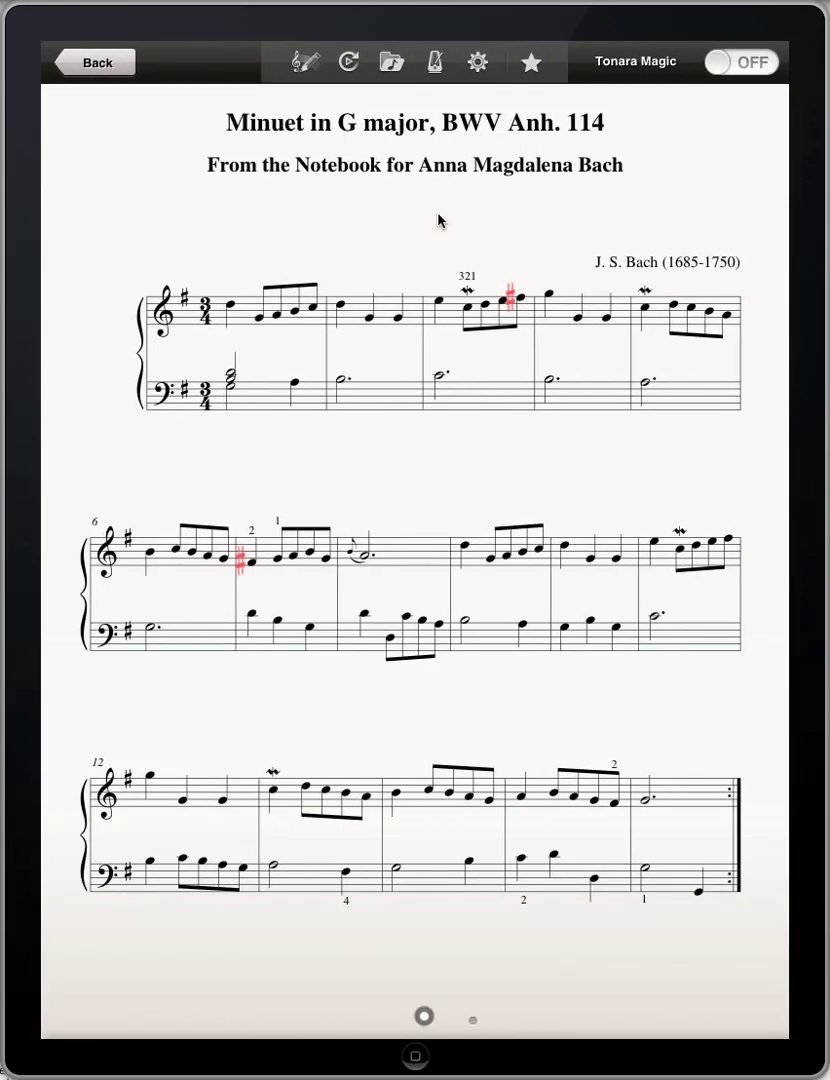